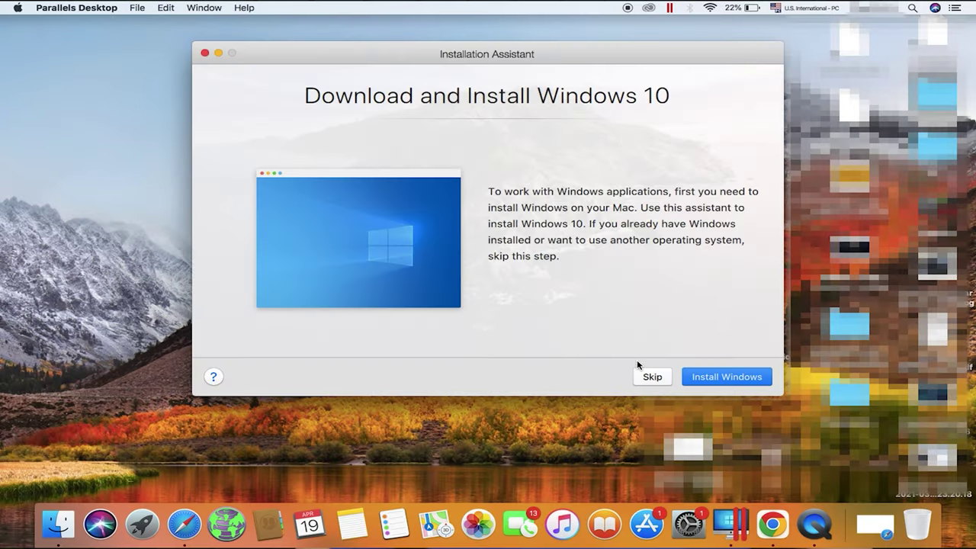
- Skip the Windows download and install from the found Windows 10 USB image
click(645, 374)
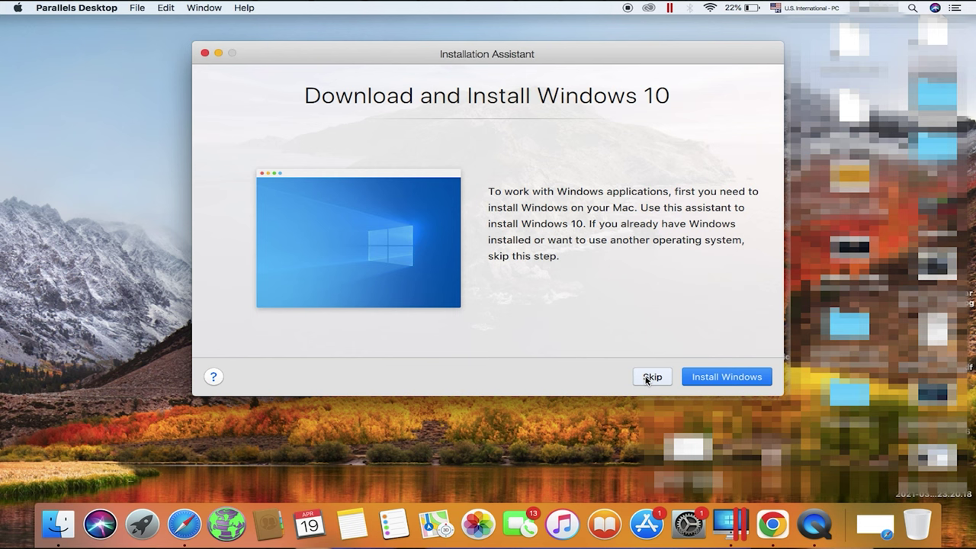
click(646, 378)
click(471, 200)
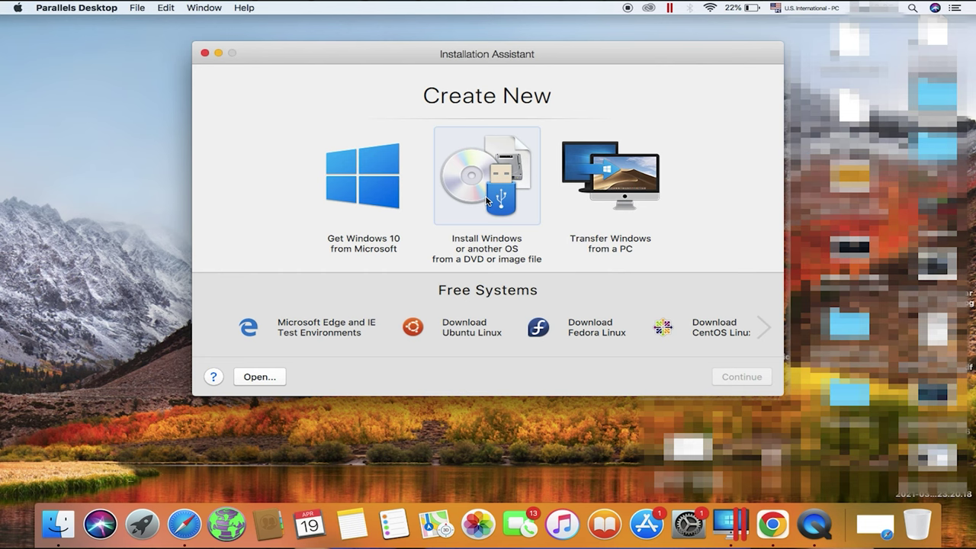
click(486, 201)
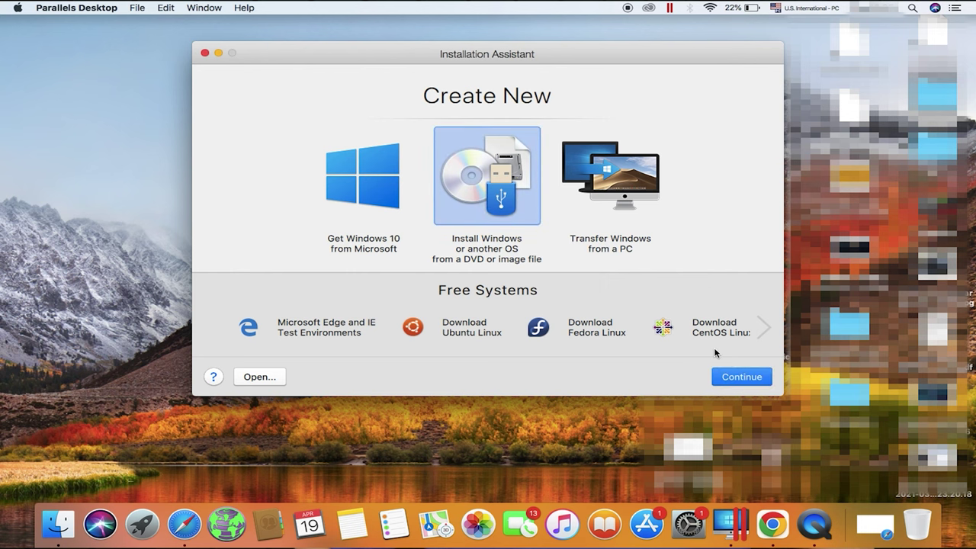
click(738, 378)
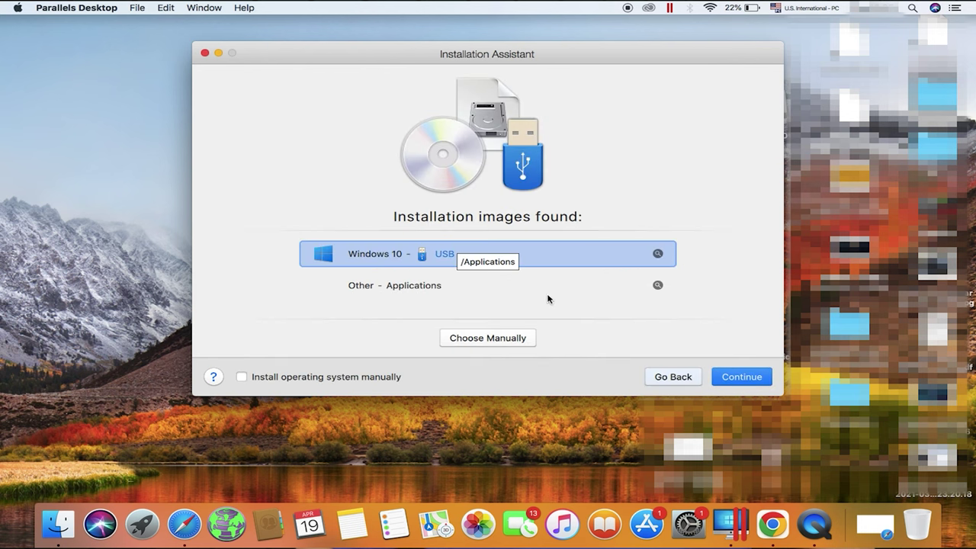
click(744, 377)
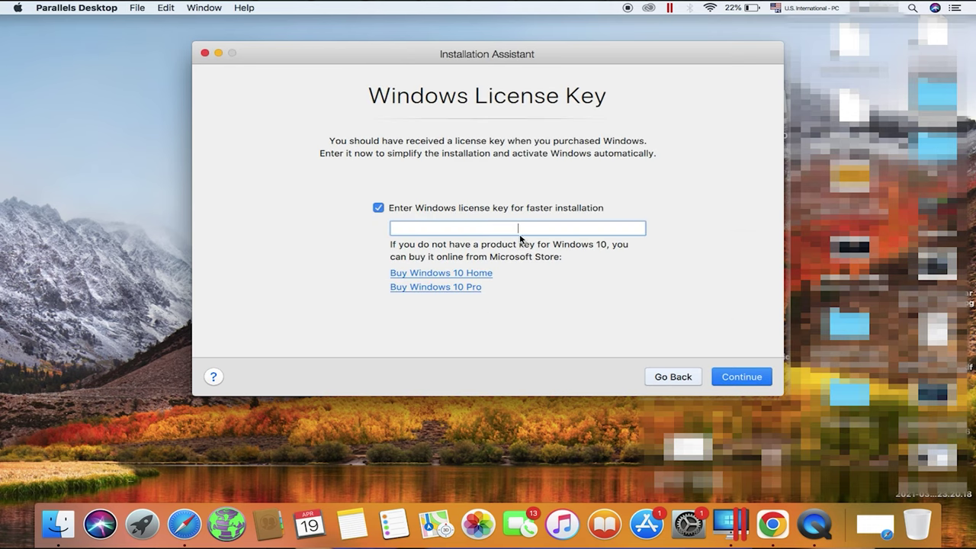
- Go without a licence key, pick an edition, choose Productivity, and create the VM
click(382, 210)
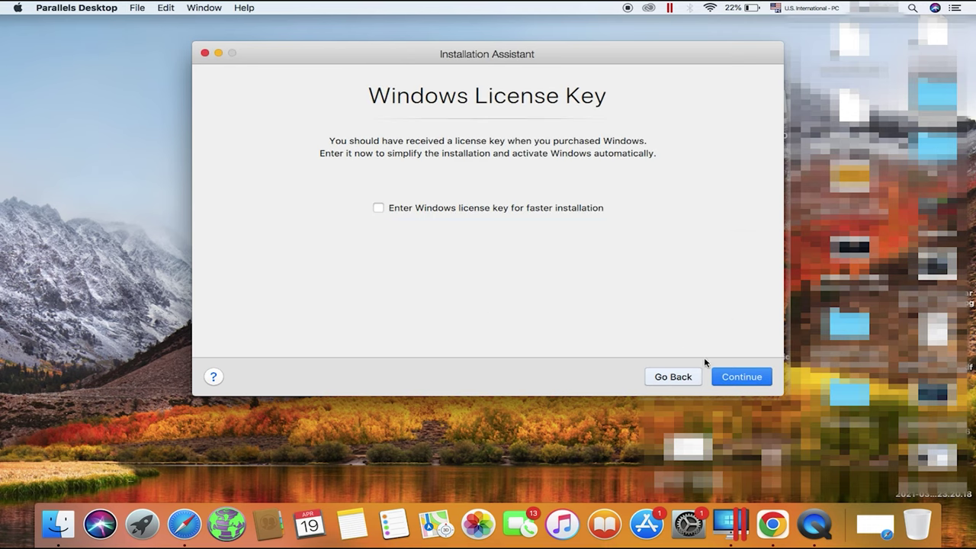
click(737, 377)
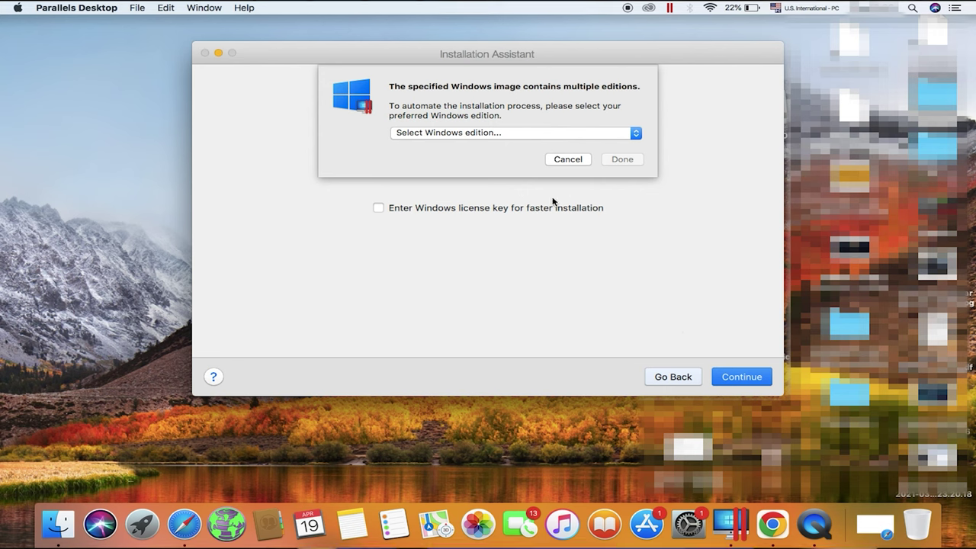
click(598, 134)
click(571, 157)
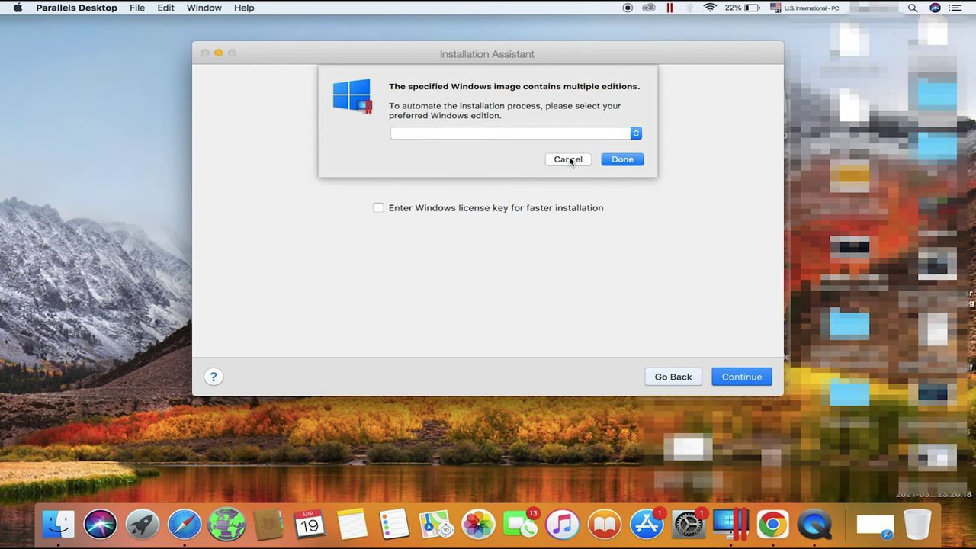
click(611, 160)
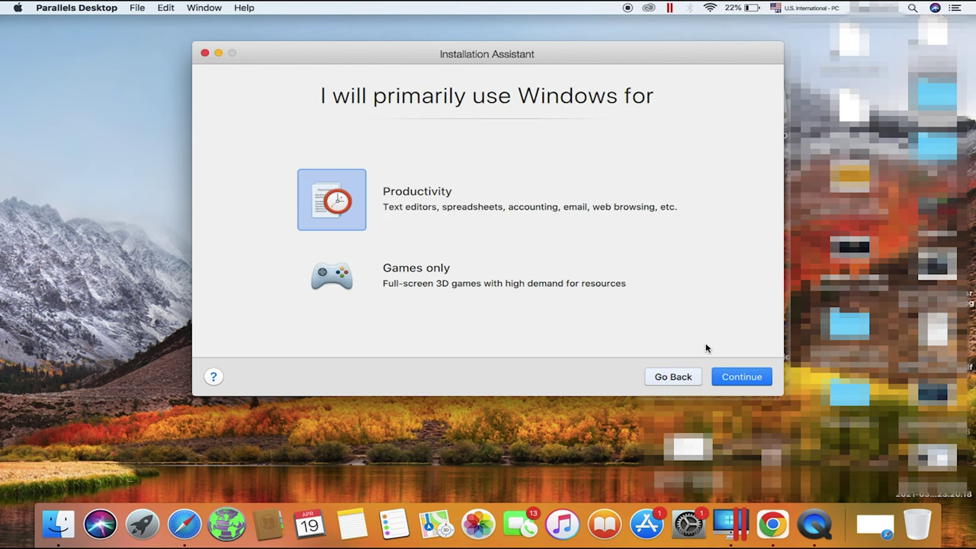
click(740, 377)
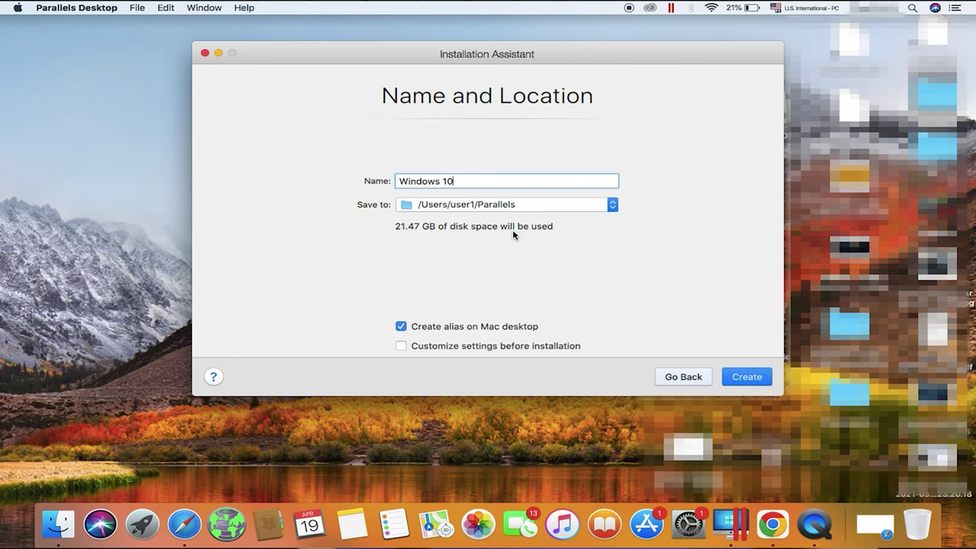
click(745, 377)
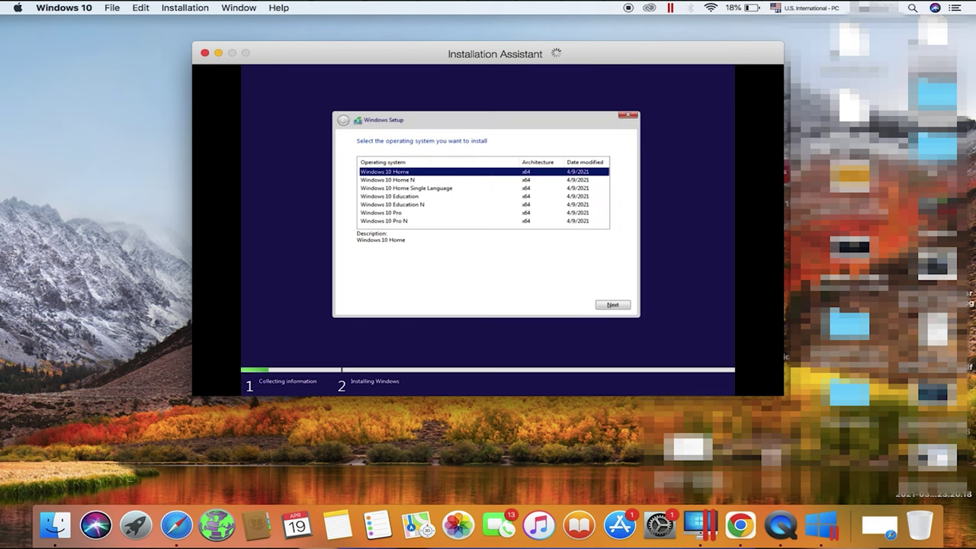
- Select Windows 10 Pro in Windows Setup and start the installation
click(396, 215)
click(619, 305)
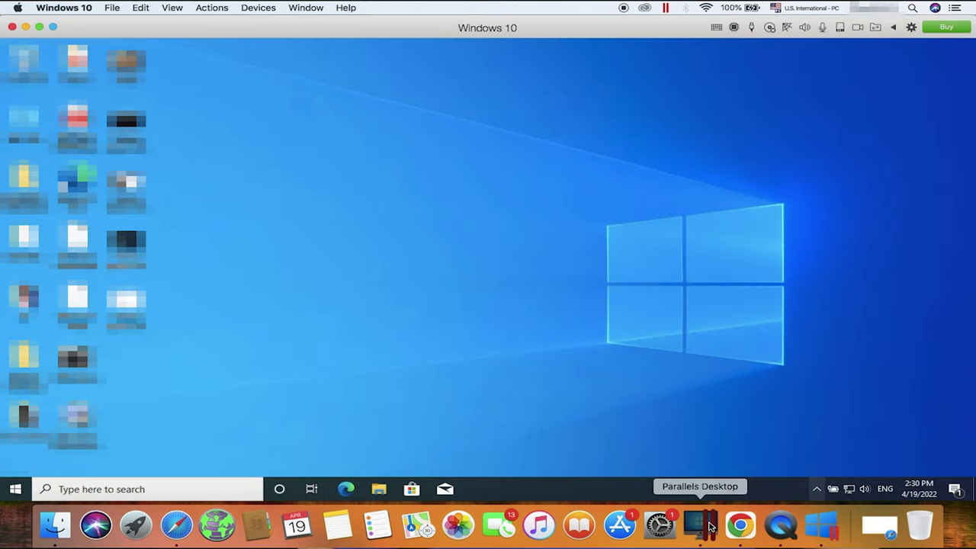
- Add a new 5.0 GB hard disk image in the Windows 10 machine's Hardware settings
right_click(709, 526)
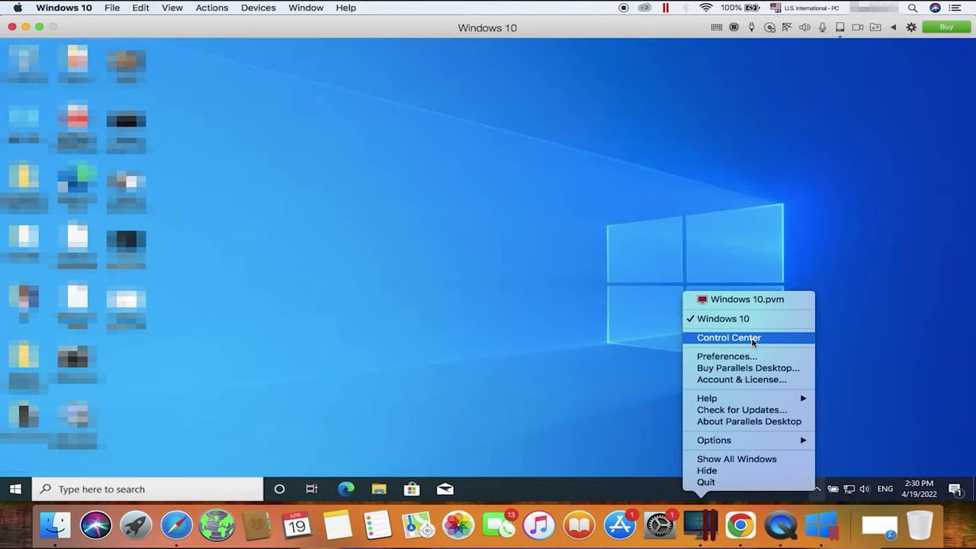
click(753, 343)
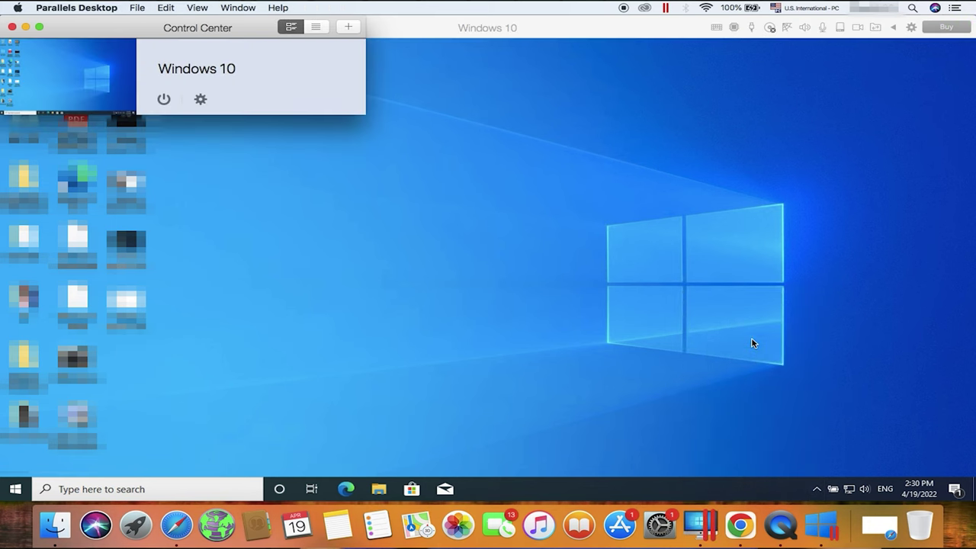
click(200, 99)
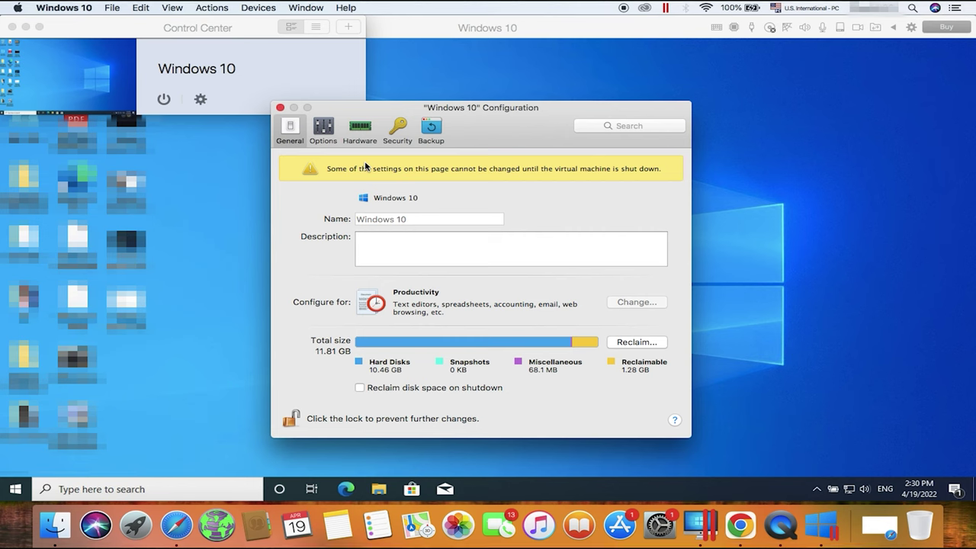
click(325, 138)
click(365, 135)
click(288, 366)
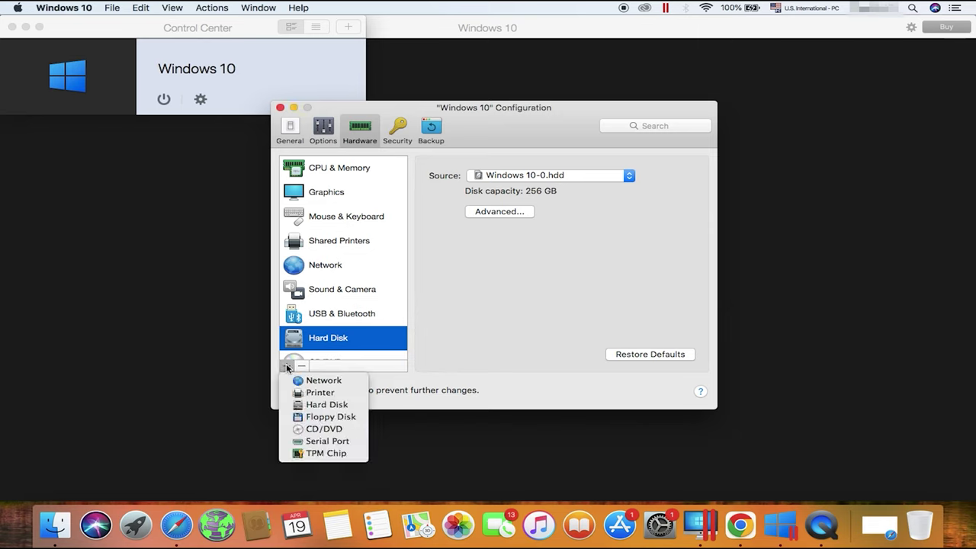
click(321, 405)
click(608, 171)
click(607, 173)
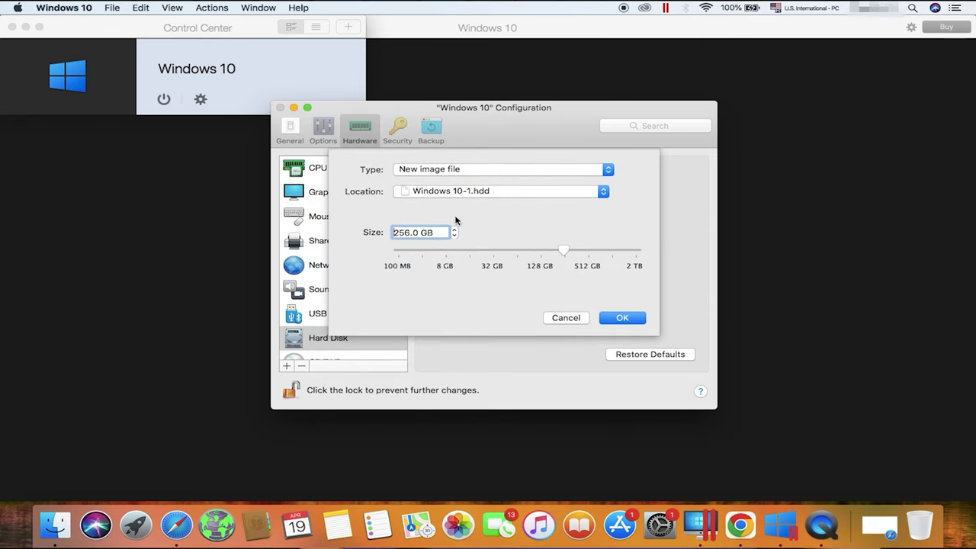
text(5.0)
click(614, 318)
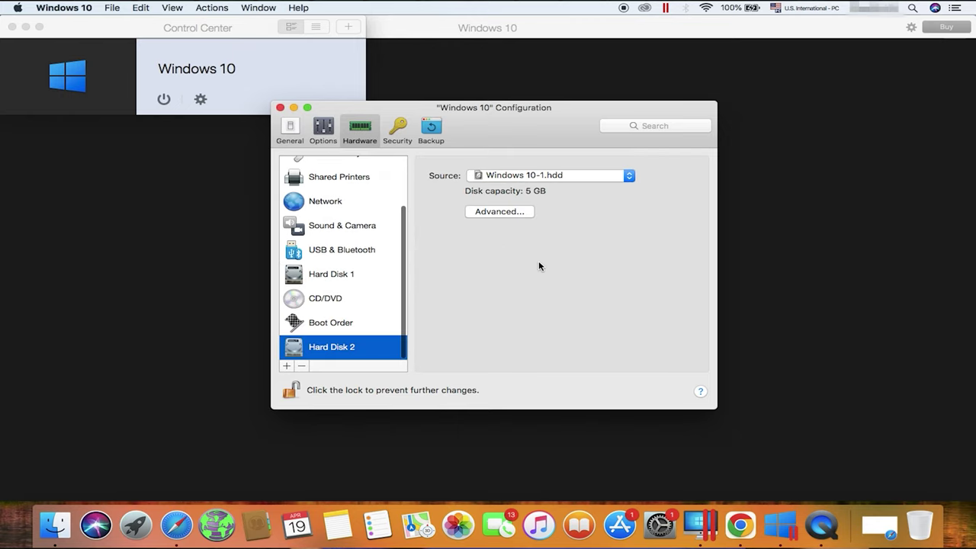
click(505, 212)
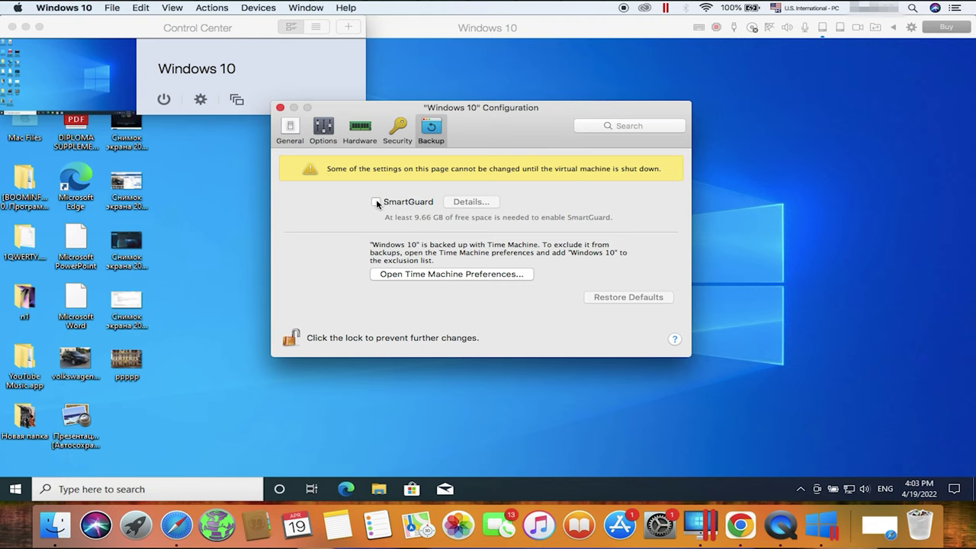
- Enable SmartGuard with snapshots every 24 hours, keeping 3
click(377, 203)
click(474, 203)
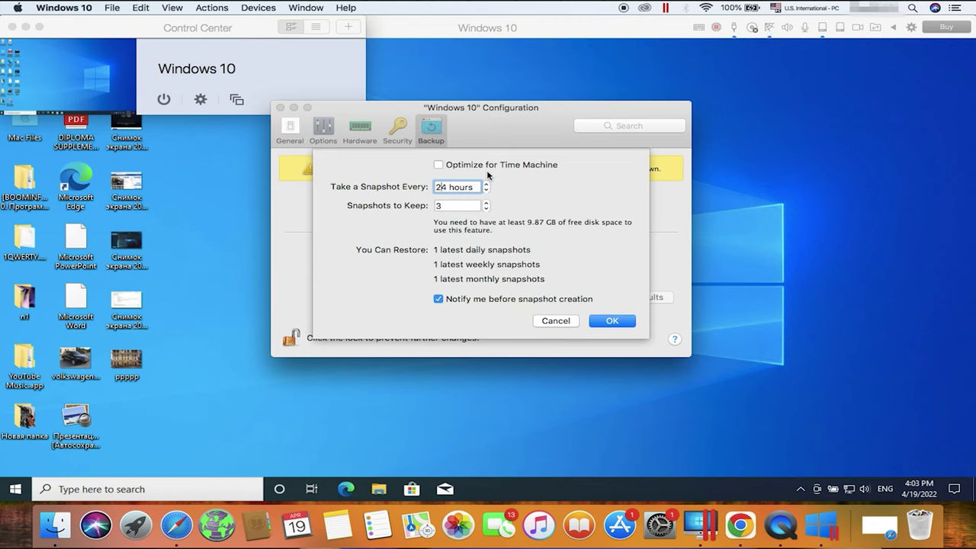
click(594, 321)
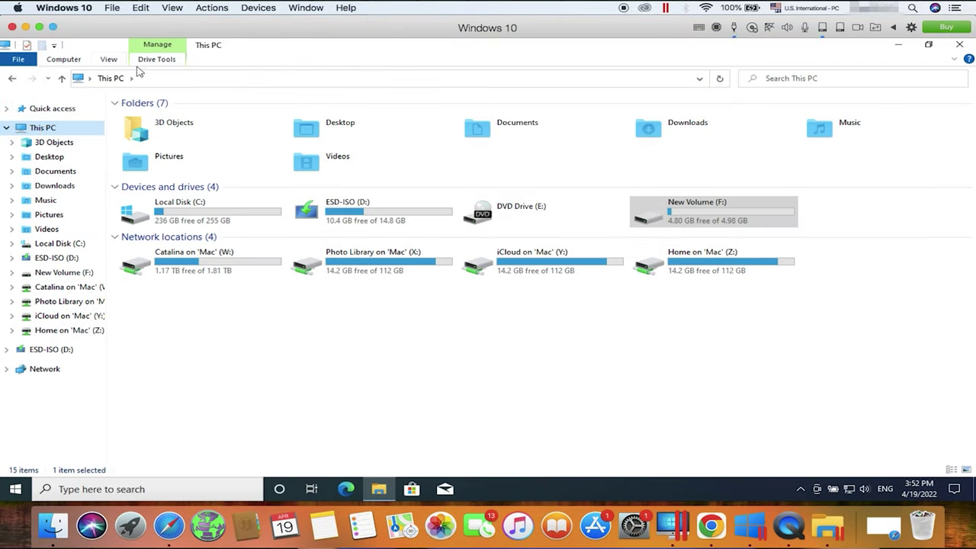
- Take a manual snapshot of the Windows 10 machine named Snapshot 1 via Actions
click(141, 9)
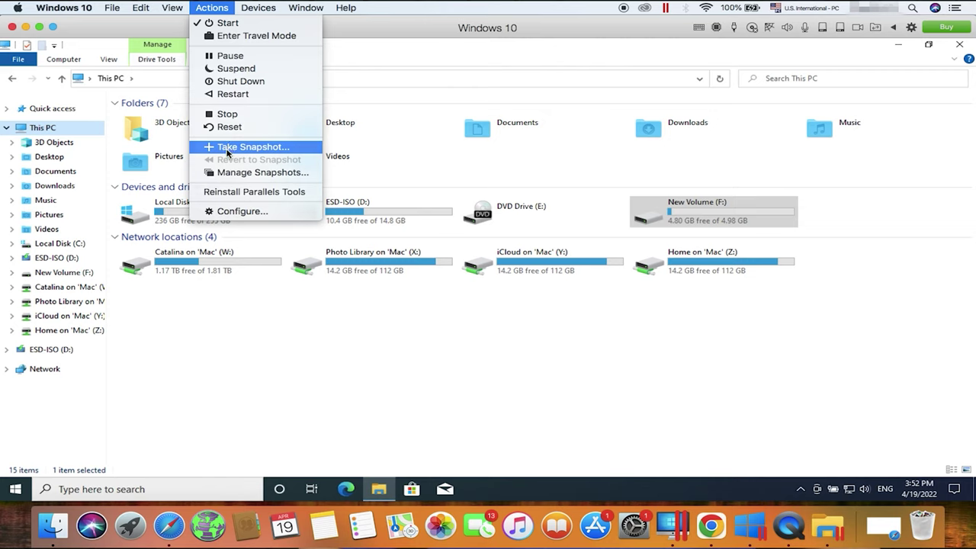
click(227, 151)
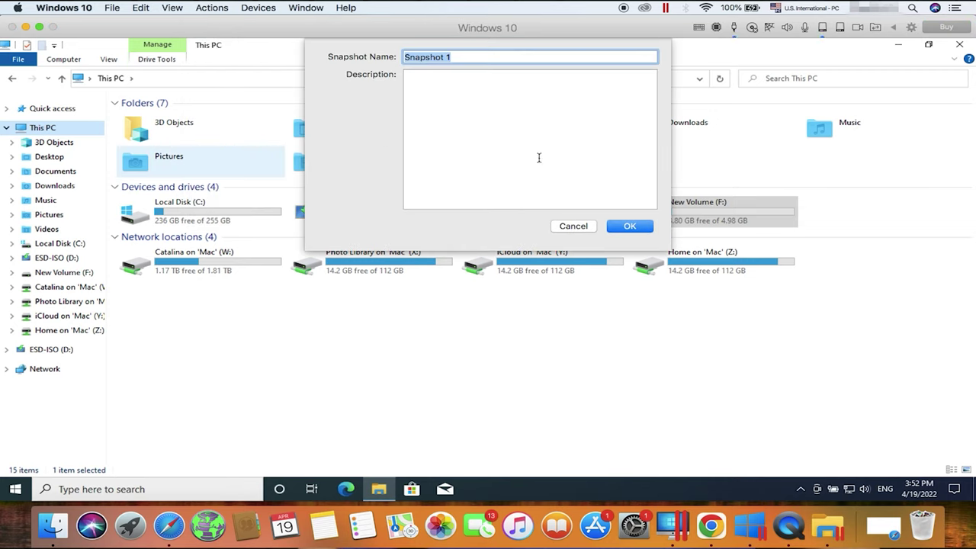
click(631, 226)
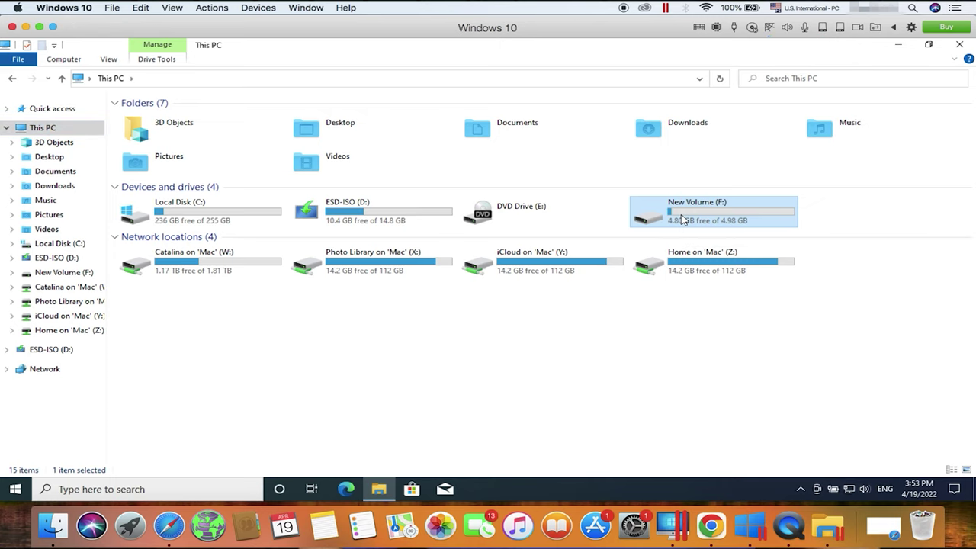
- Open New Volume (F:) in Windows, then open the Windows 10 snapshot manager
double_click(678, 218)
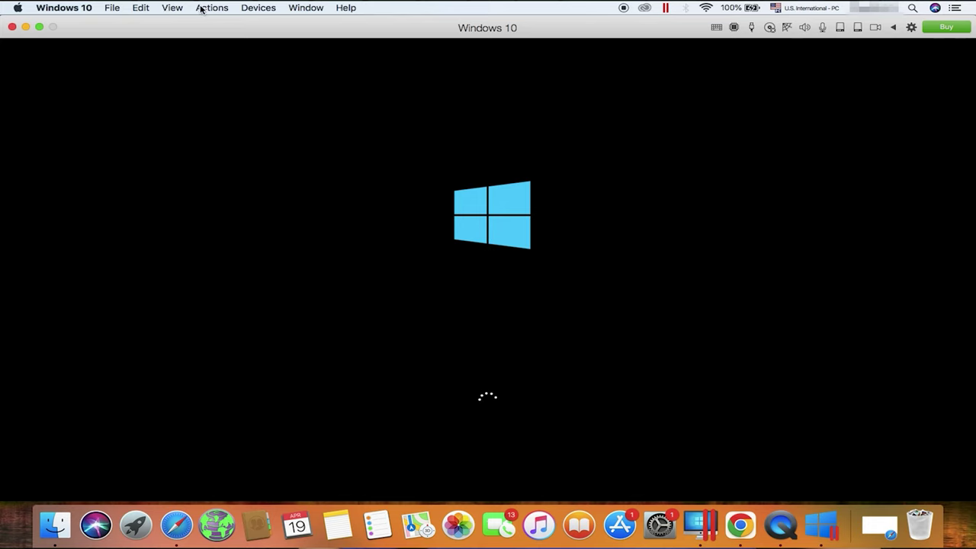
click(200, 8)
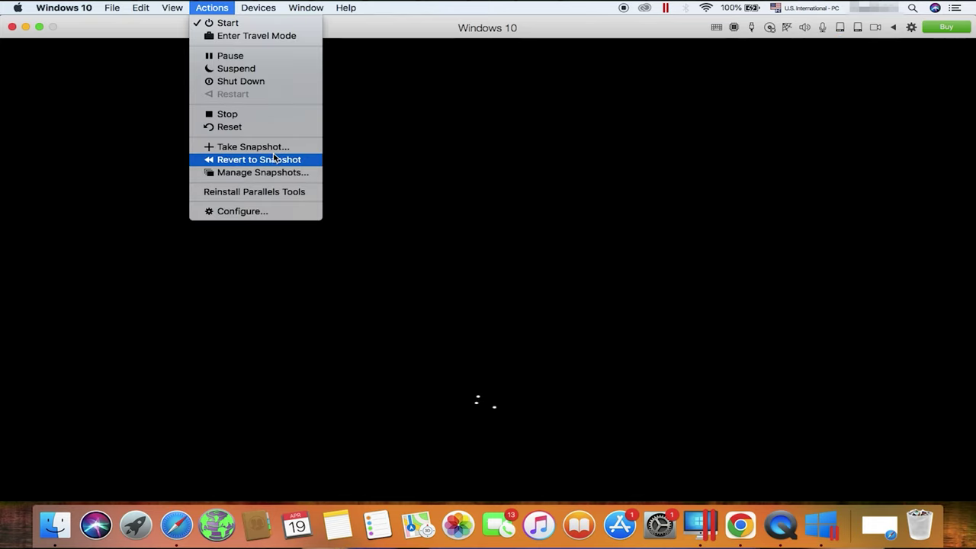
click(263, 173)
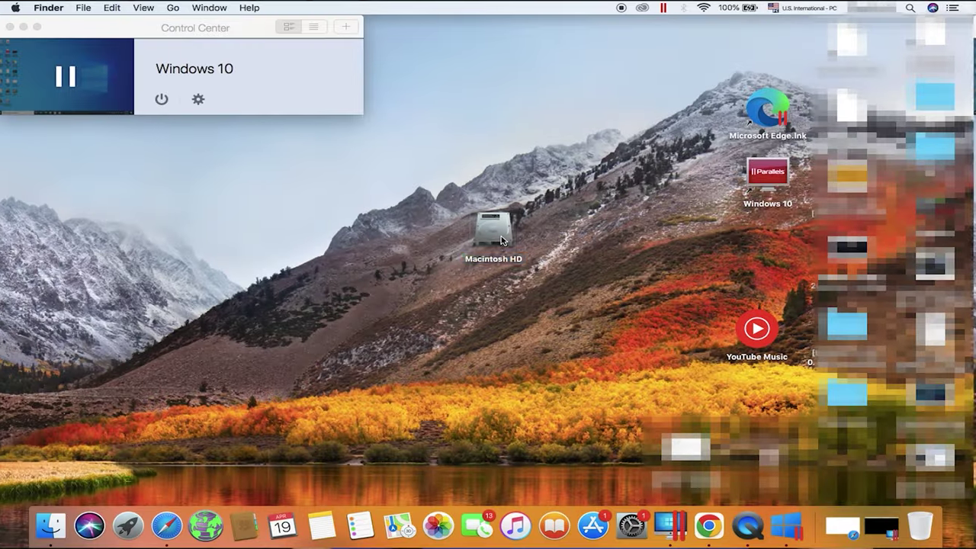
- Browse Macintosh HD > Users > user1 > Parallels in Finder to reveal Windows 10.pvm
double_click(503, 241)
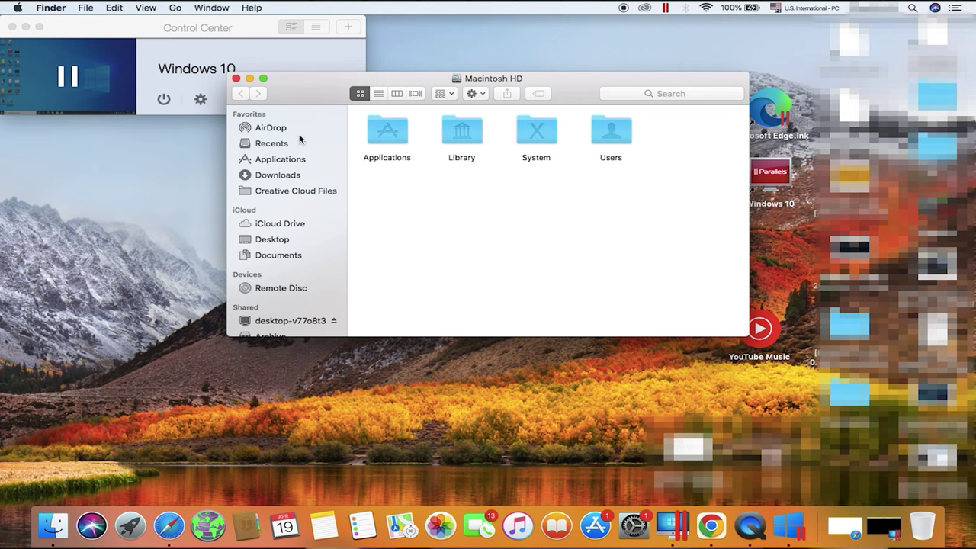
click(263, 80)
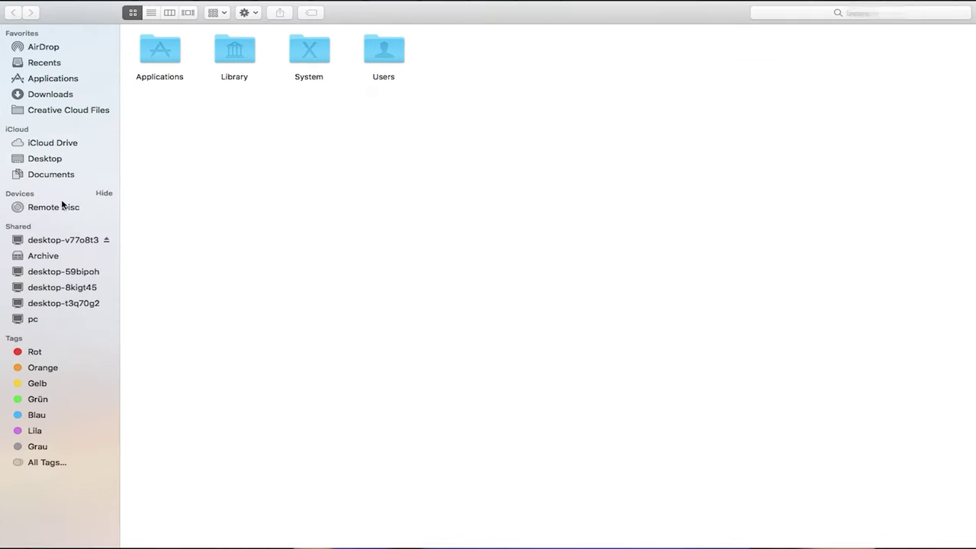
double_click(379, 61)
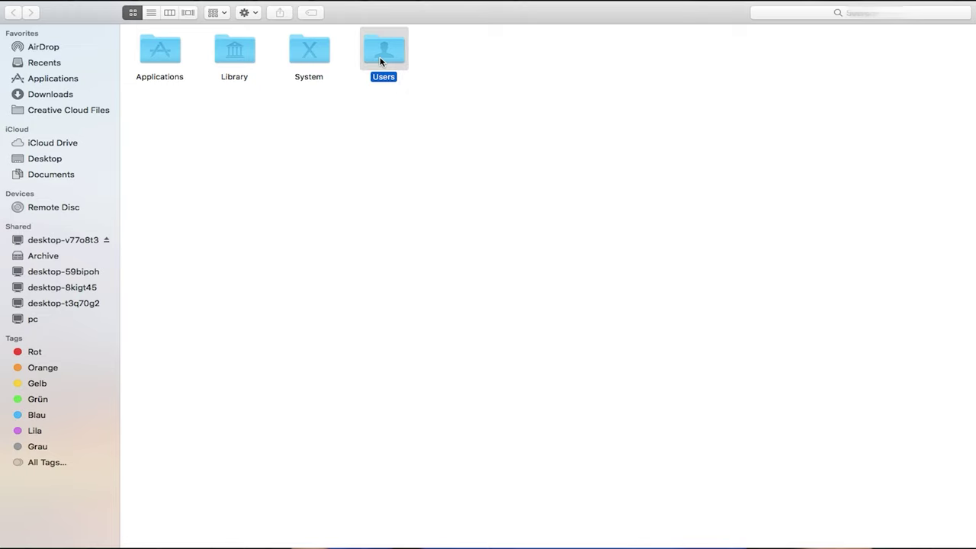
double_click(240, 63)
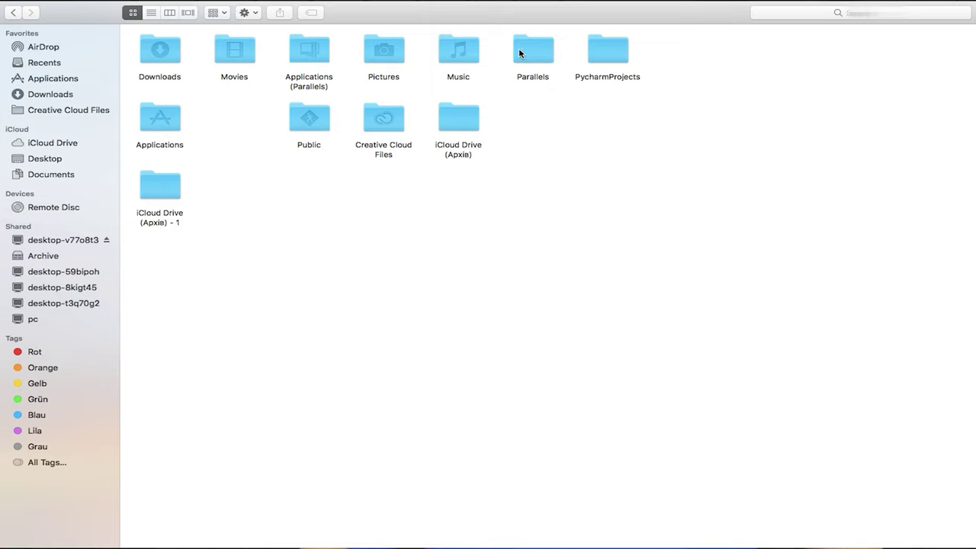
double_click(520, 54)
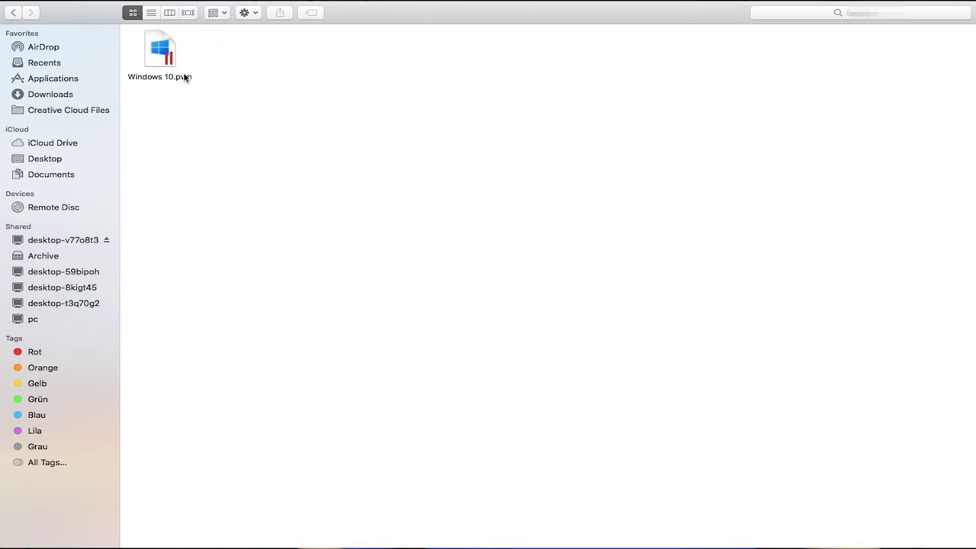
click(13, 17)
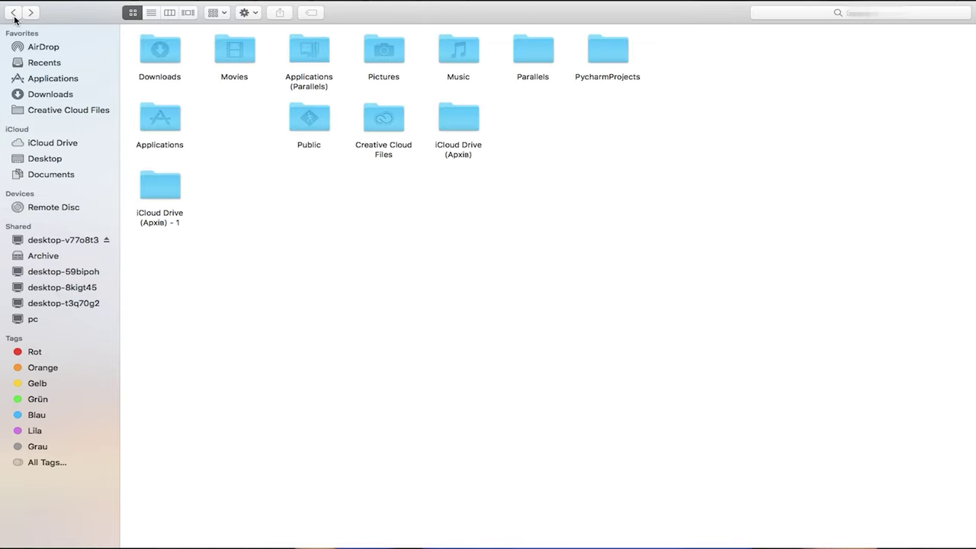
click(519, 51)
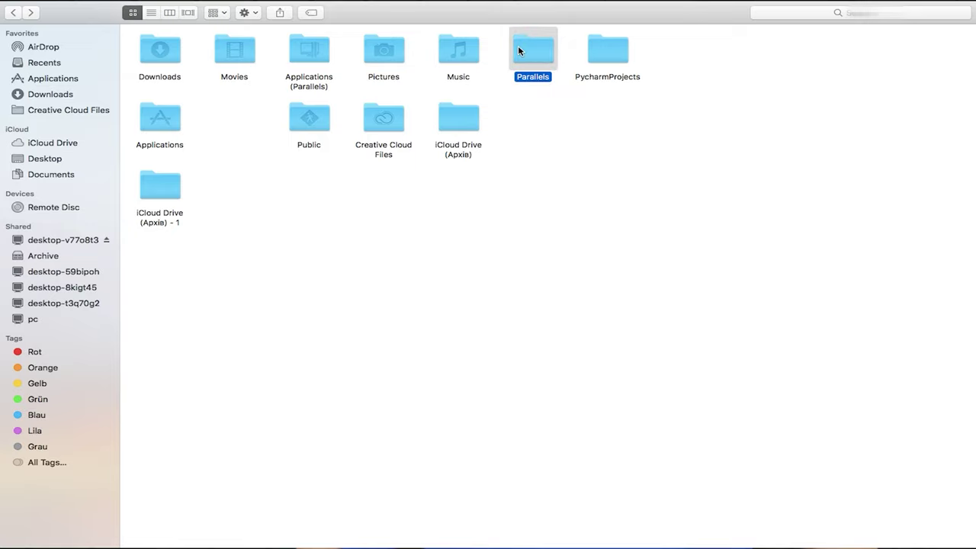
double_click(519, 51)
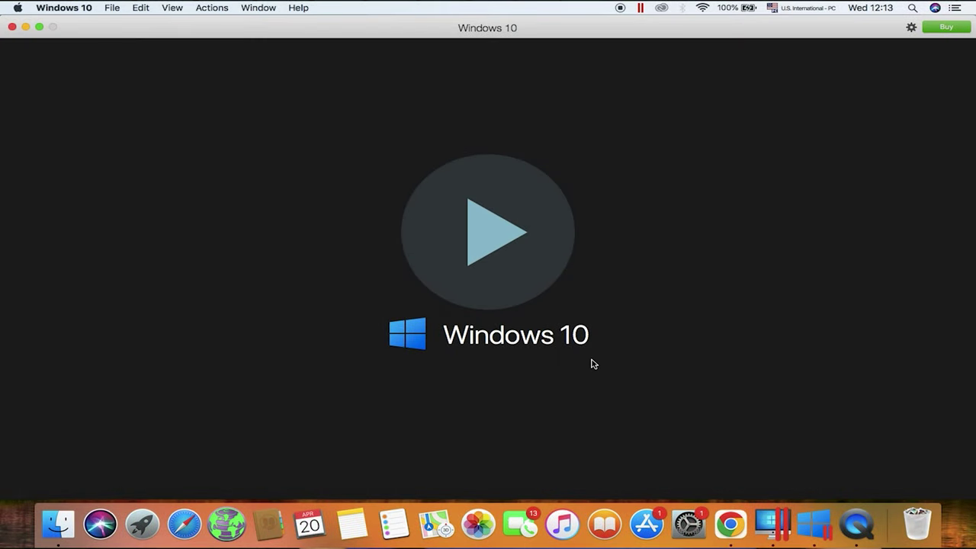
- Show the Windows 10 VM in Finder and open Get Info for Windows 10.pvm
right_click(592, 364)
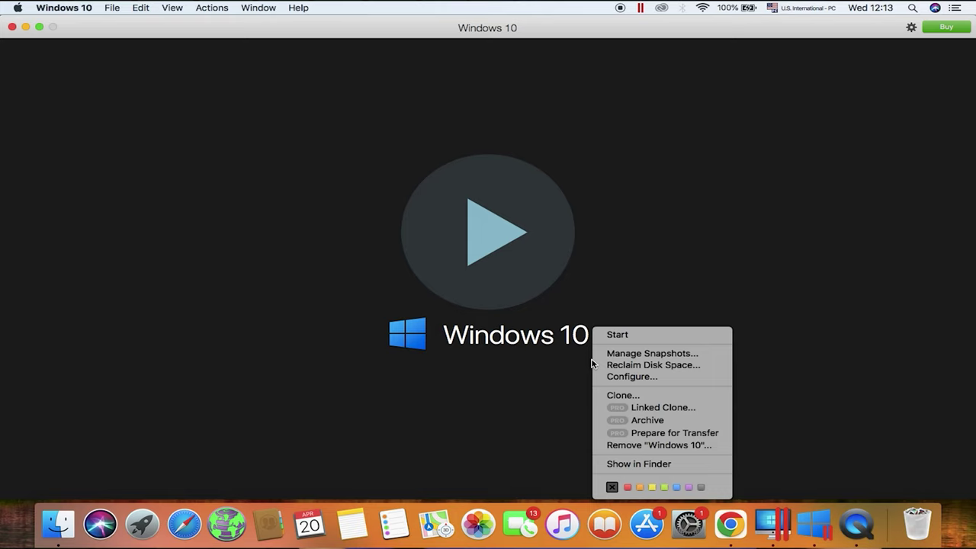
click(650, 465)
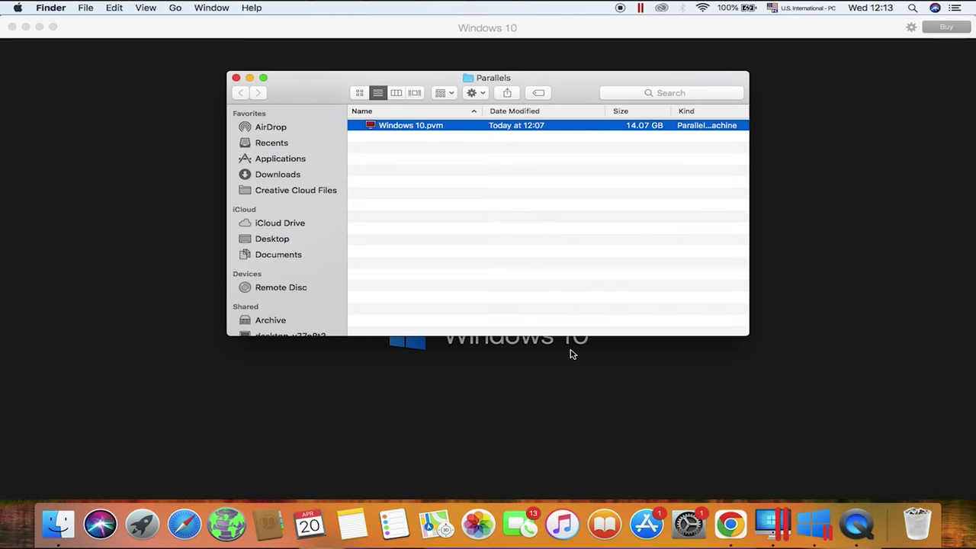
right_click(391, 129)
mouse_move(456, 262)
click(458, 195)
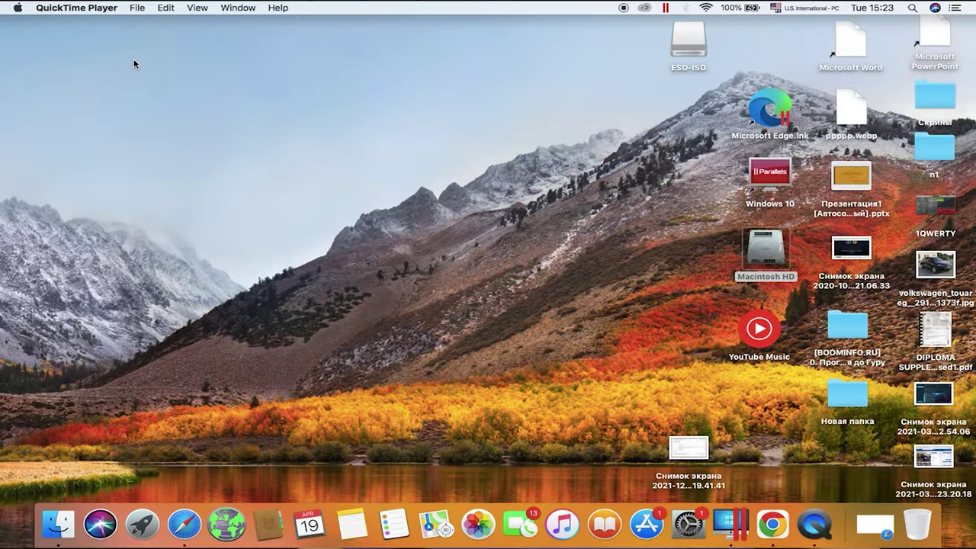
- Turn on File Sharing in Sharing preferences with SMB enabled for User One
click(19, 10)
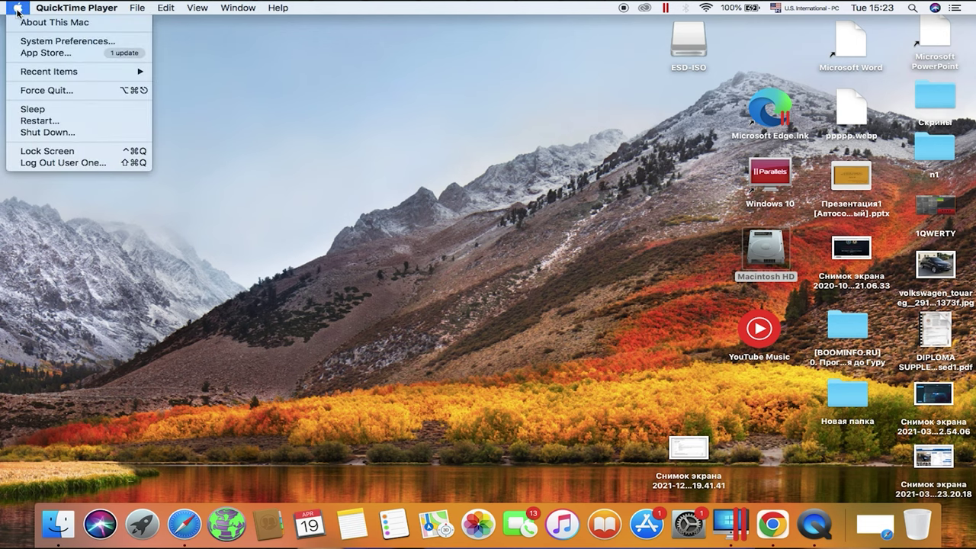
click(45, 42)
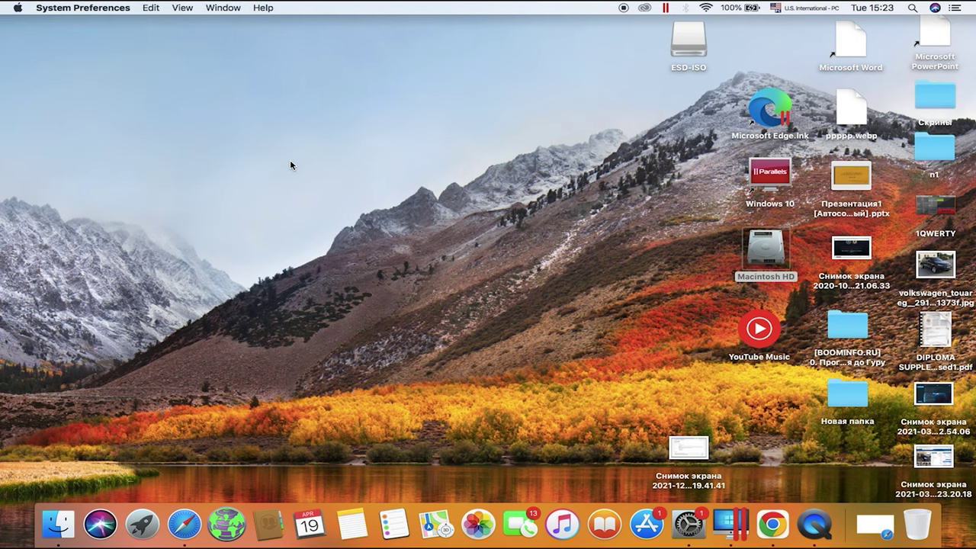
click(470, 261)
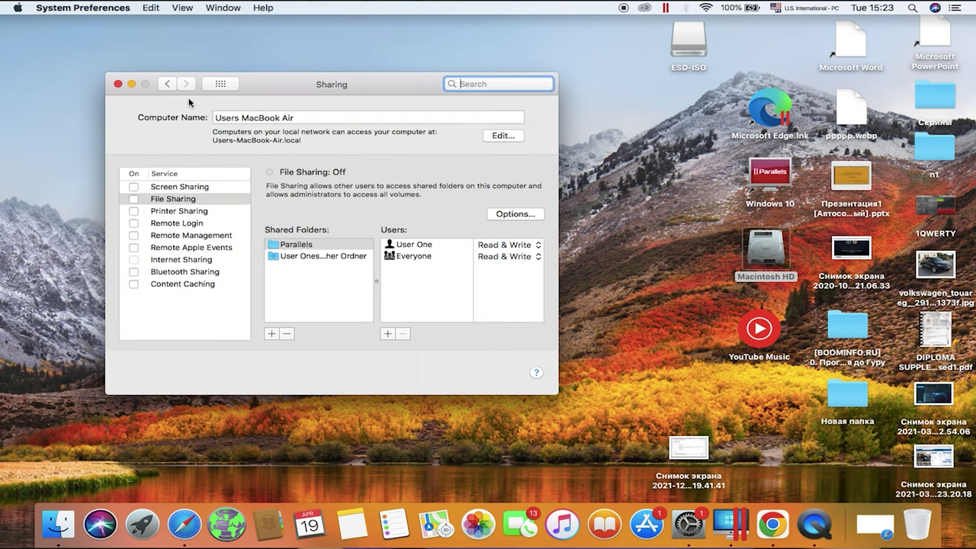
click(133, 199)
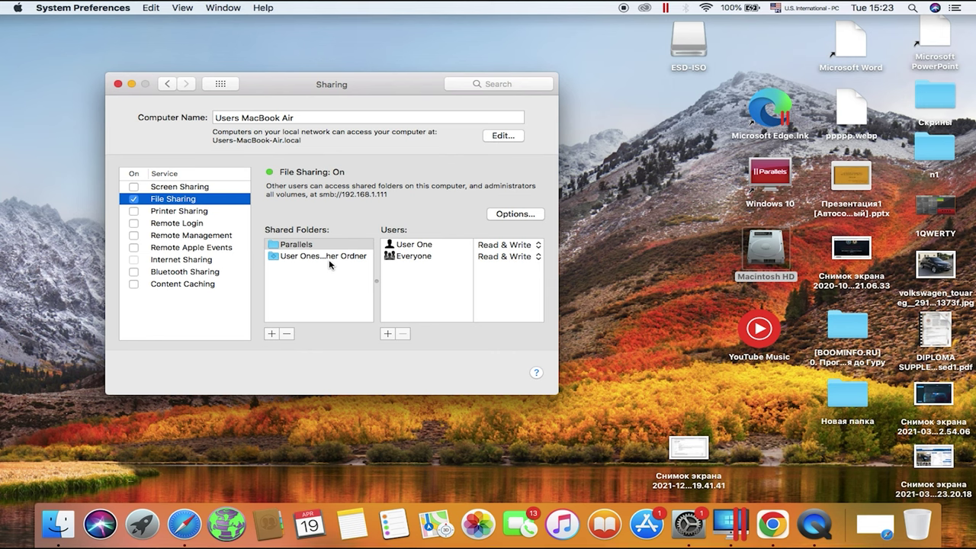
click(503, 215)
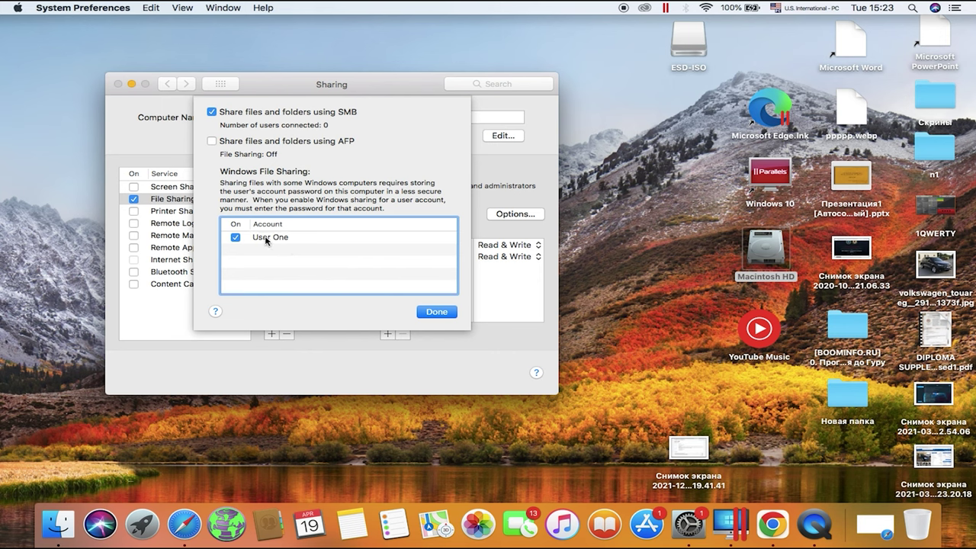
click(437, 312)
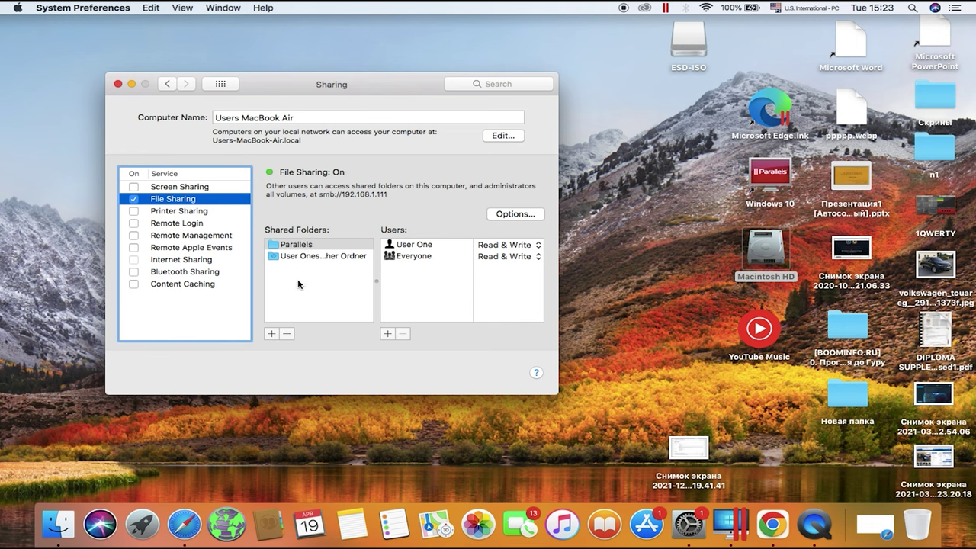
- Add the user1 Parallels folder as a shared folder with Read & Write access
click(277, 334)
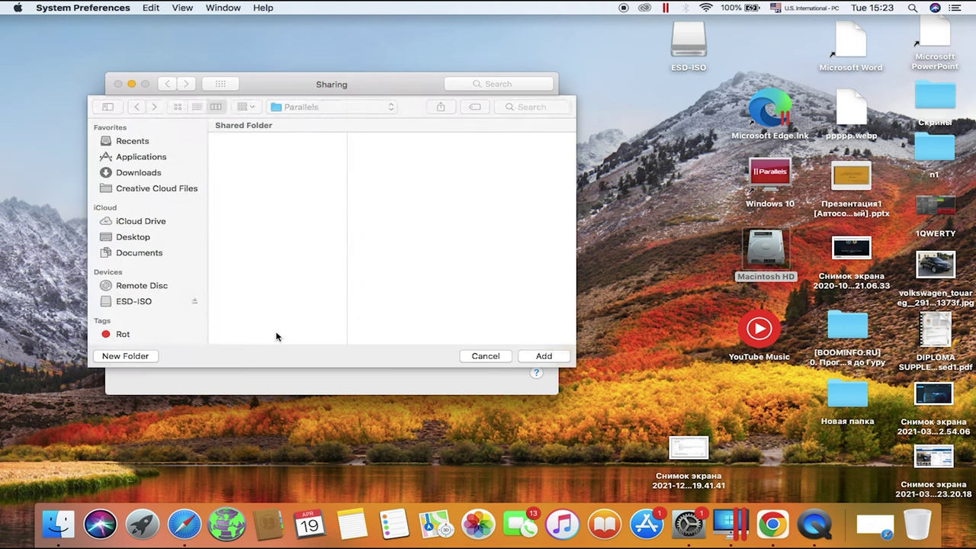
click(308, 109)
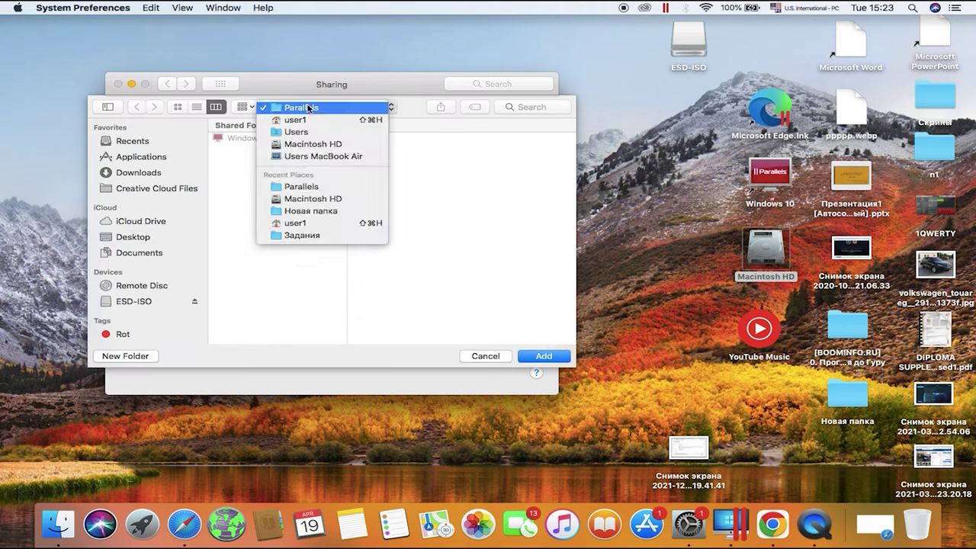
click(304, 120)
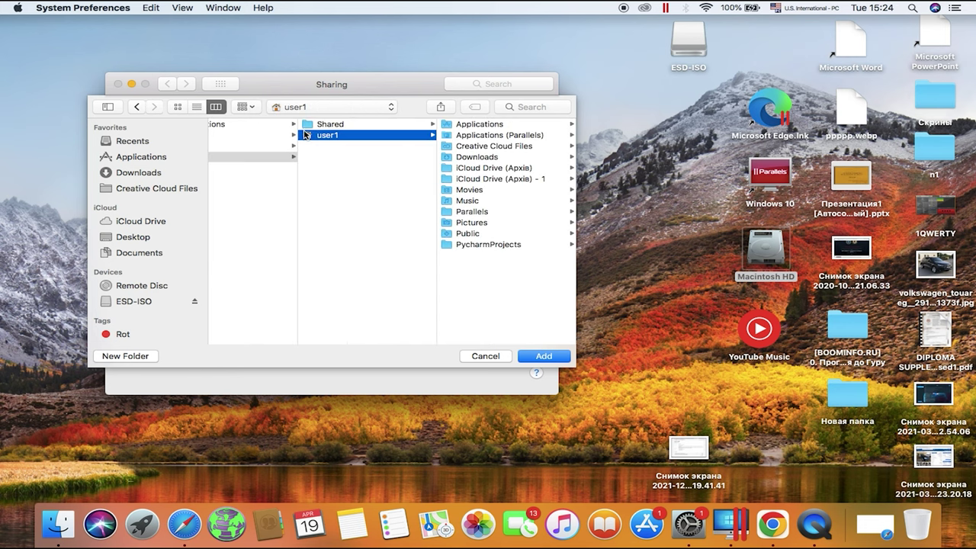
click(472, 212)
click(342, 227)
key(Return)
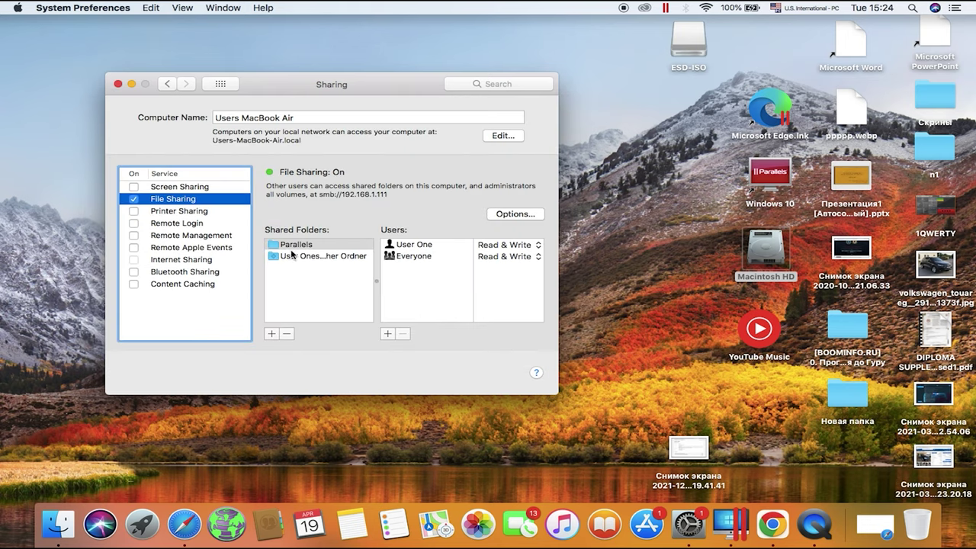
click(523, 246)
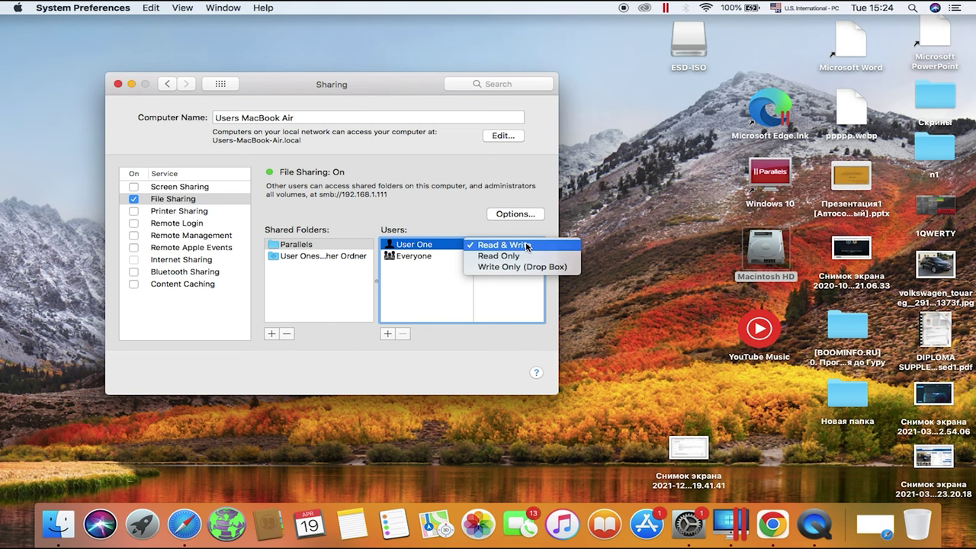
click(526, 245)
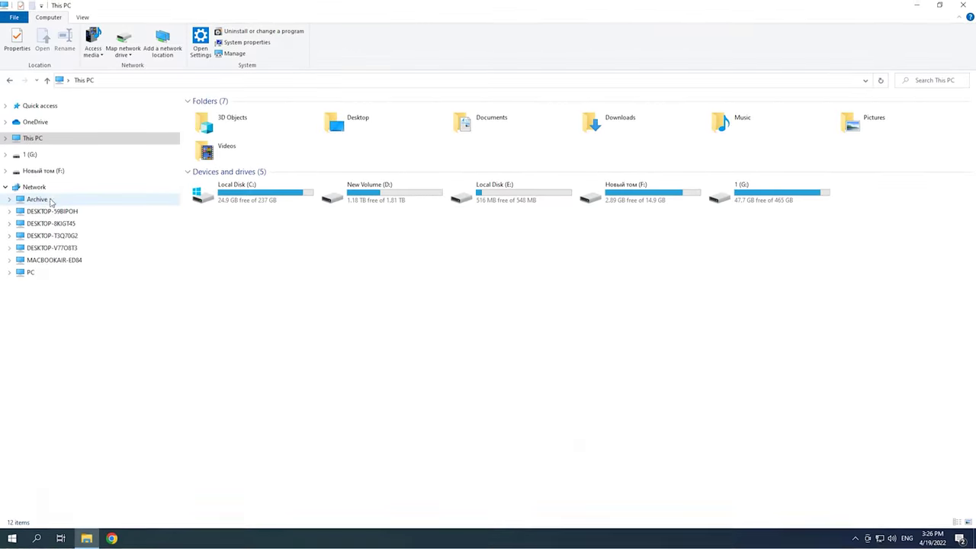
- Connect to MACBOOKAIR-ED84 with the Mac account credentials and open its shared Parallels folder
click(66, 262)
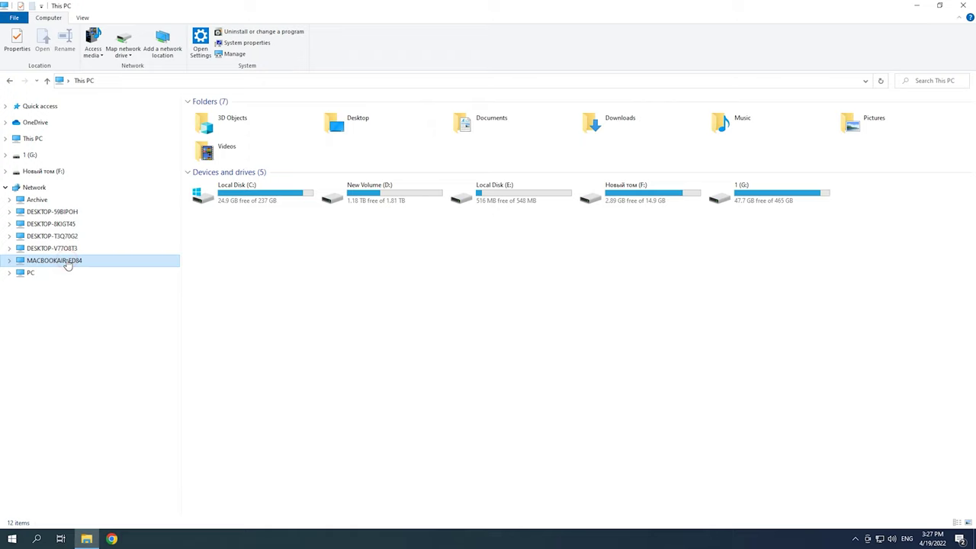
text(Mac Film)
key(Tab)
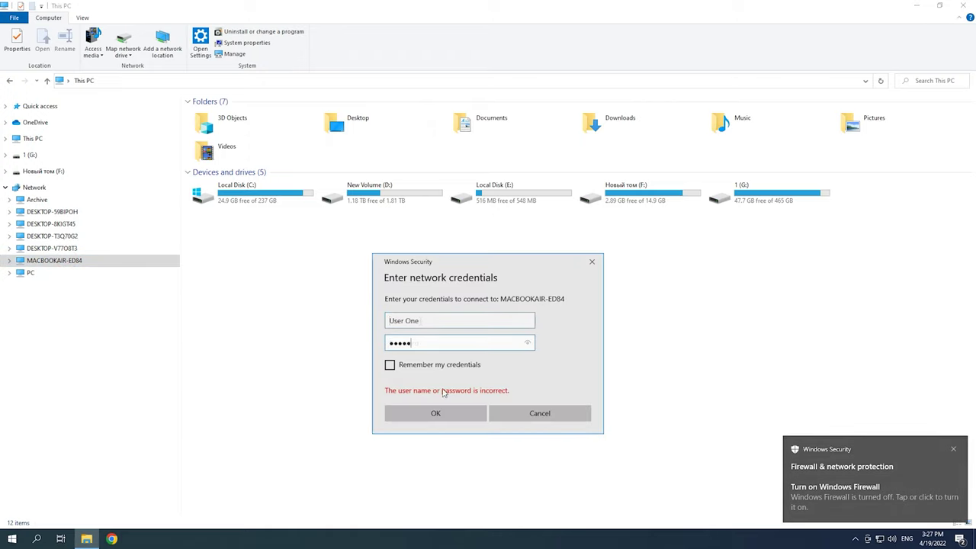
click(435, 412)
click(37, 261)
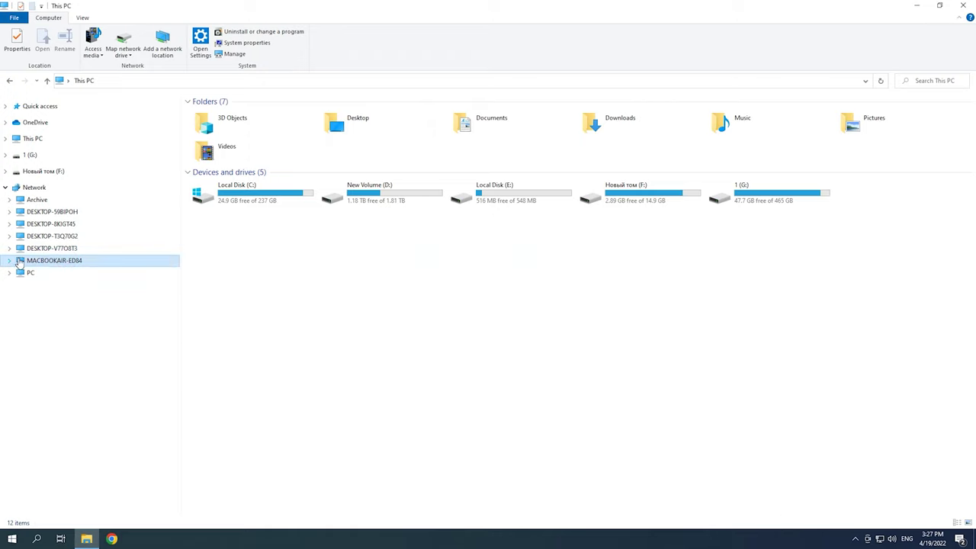
click(9, 261)
click(64, 263)
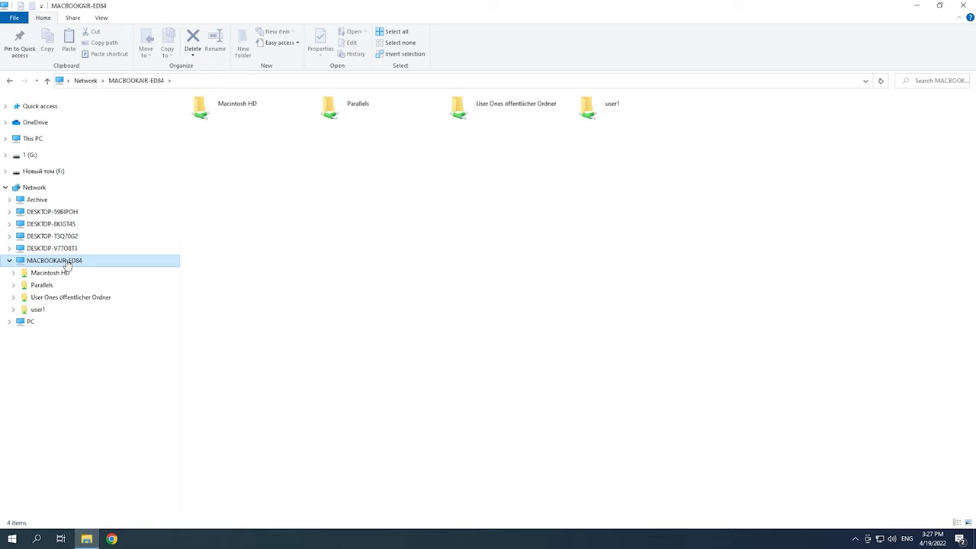
double_click(352, 115)
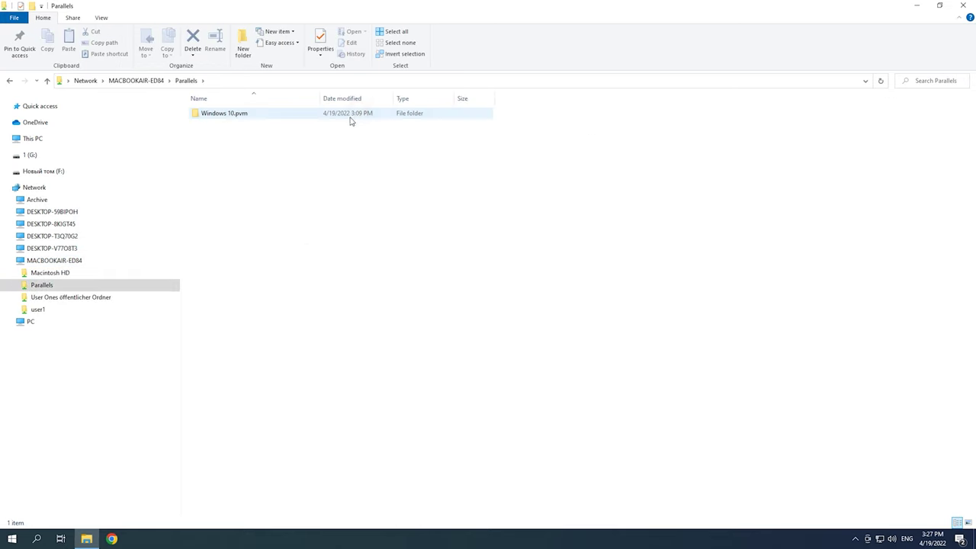
- Copy the Windows 10.pvm folder and paste it into folder 1 on New Volume (D:)
click(241, 120)
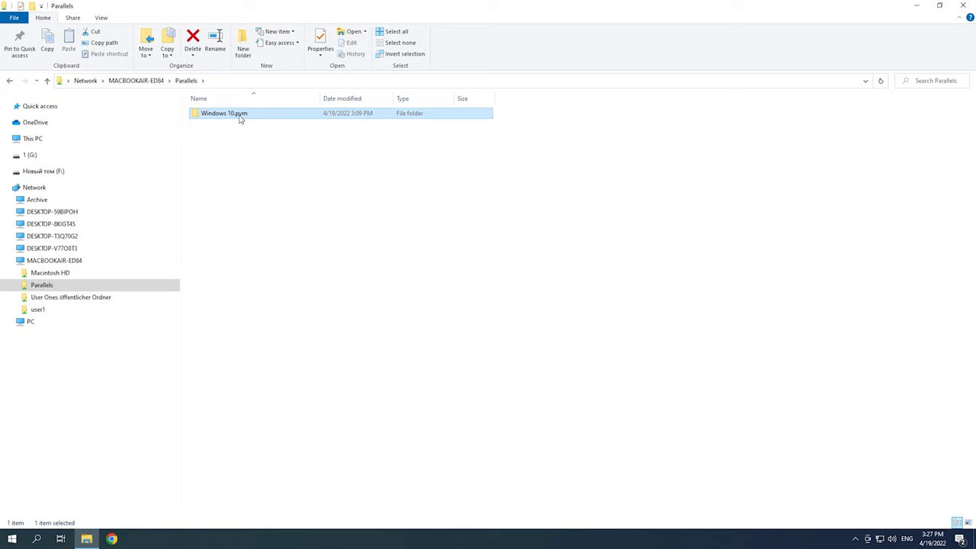
right_click(241, 119)
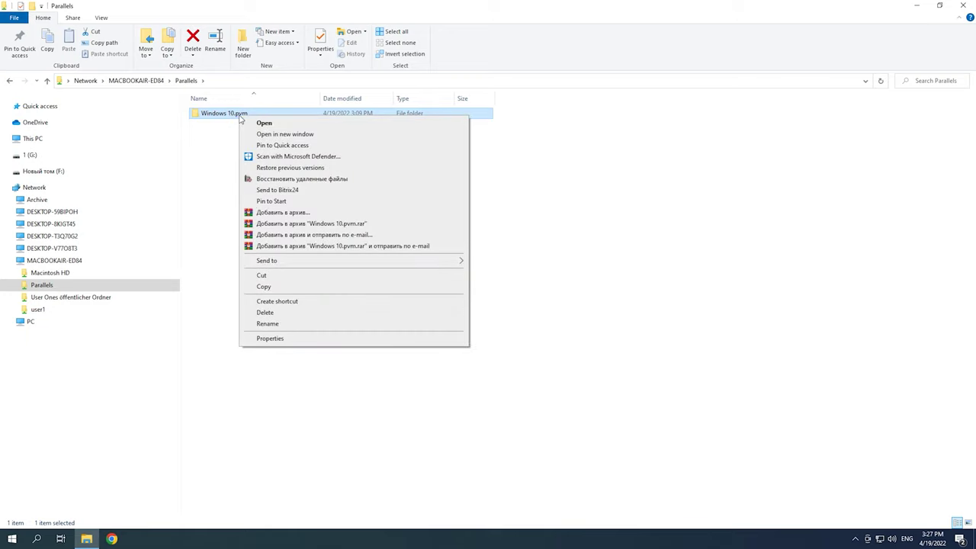
click(282, 292)
click(7, 139)
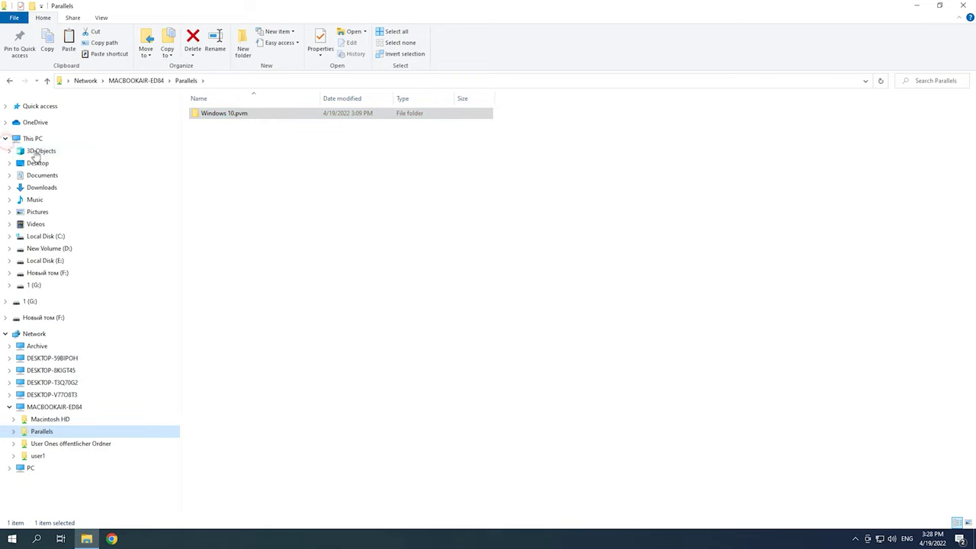
click(59, 251)
right_click(255, 168)
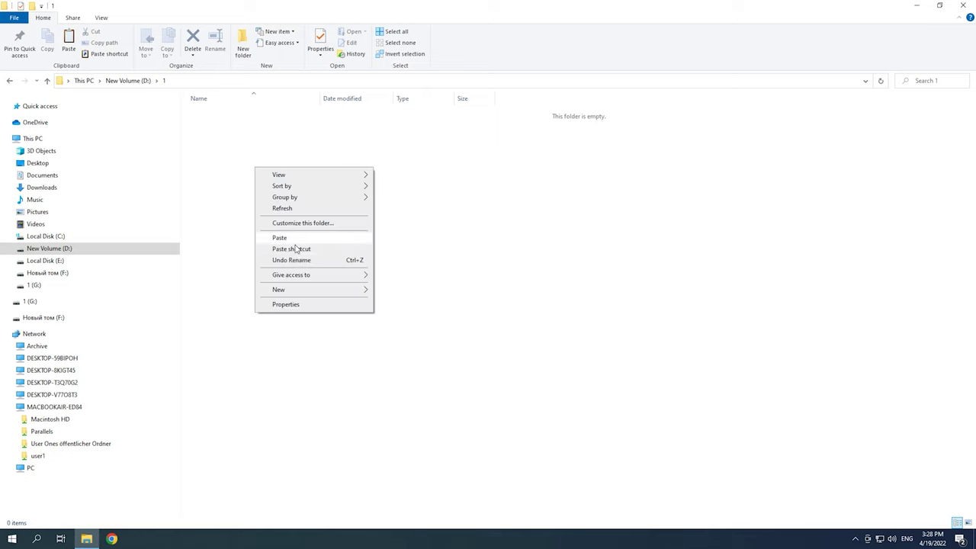
click(281, 238)
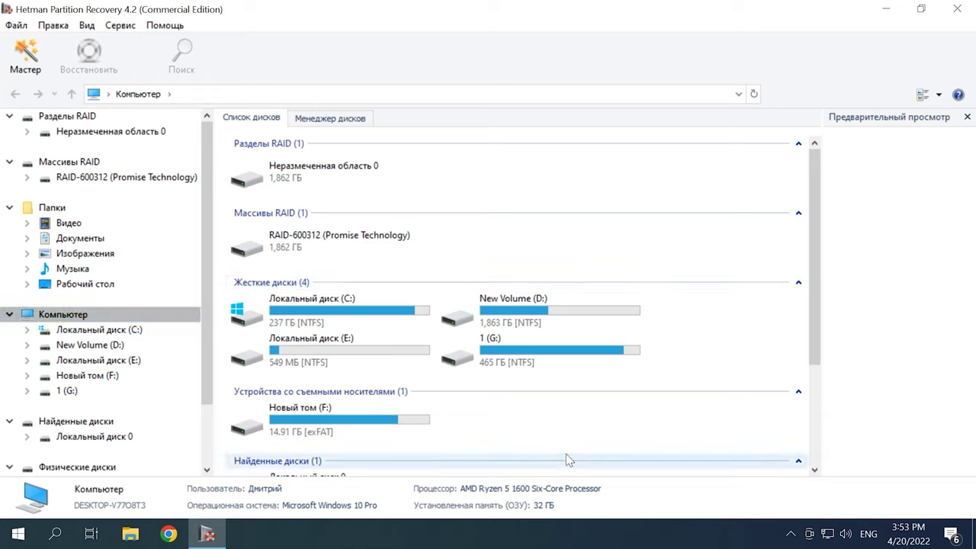
- Start Сервис > Монтировать диск, choose Parallels (*.hdd, *.hds) image type, and continue
click(118, 27)
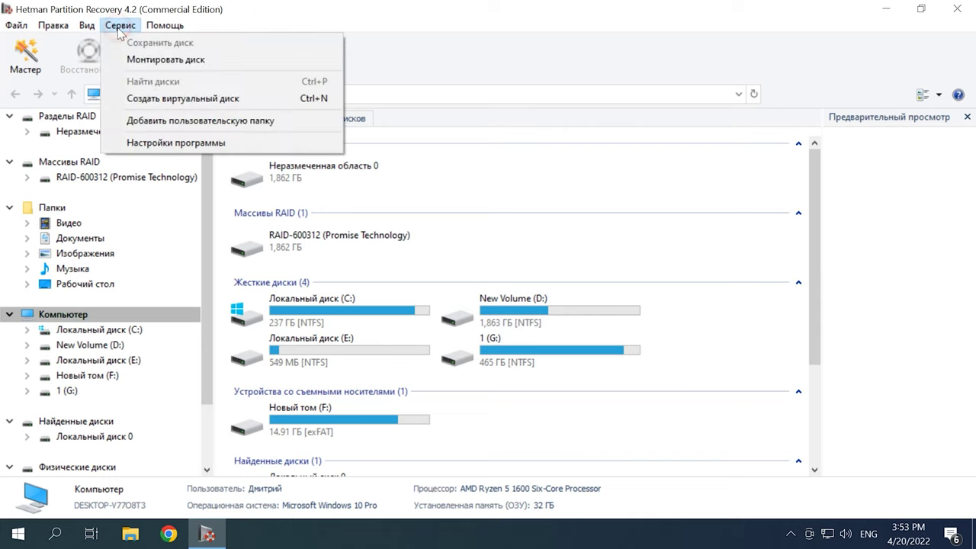
click(178, 65)
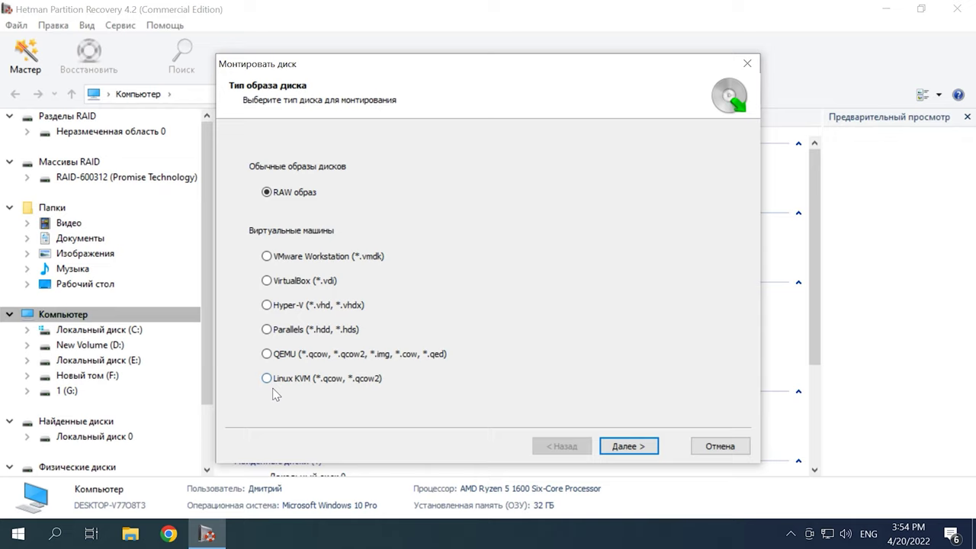
click(267, 331)
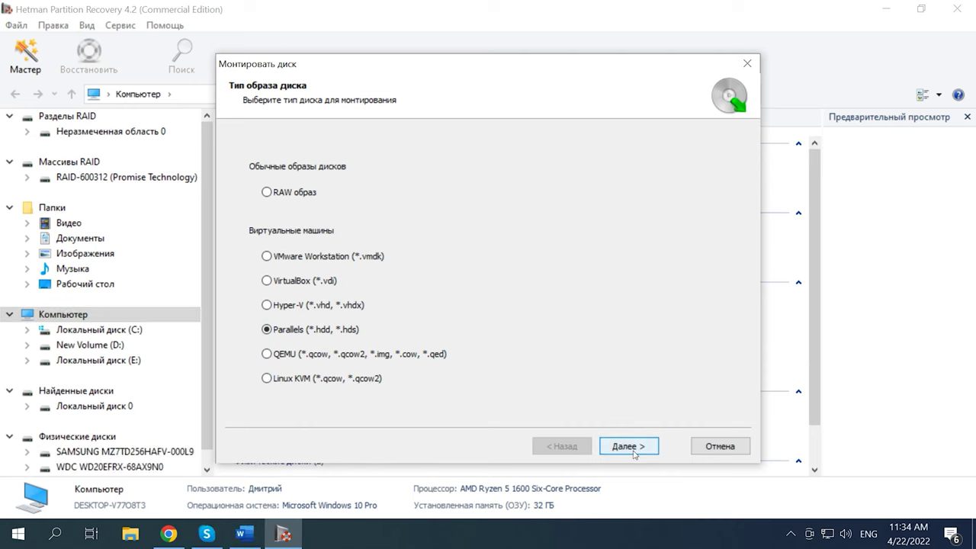
click(627, 448)
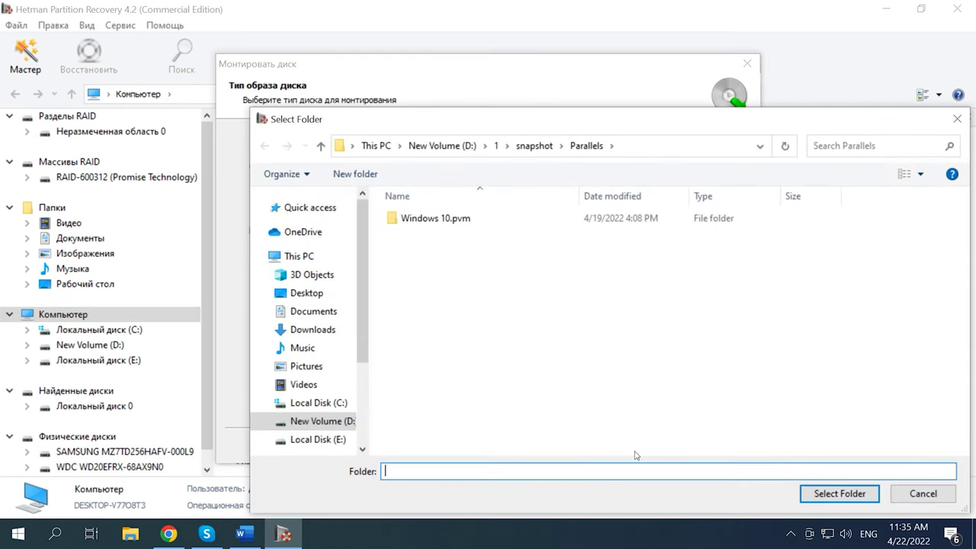
- Try the local Parallels folder, then switch to browsing computers on the network
click(586, 142)
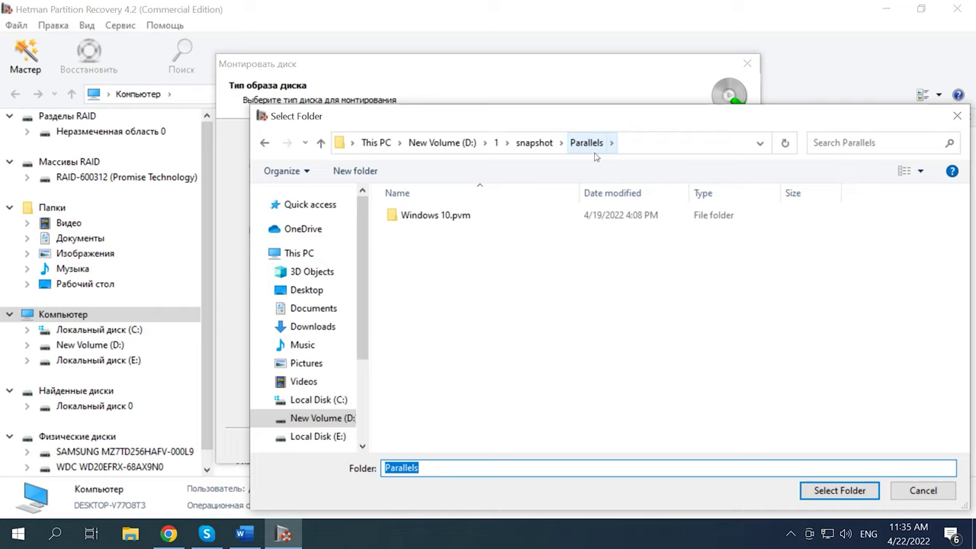
click(839, 491)
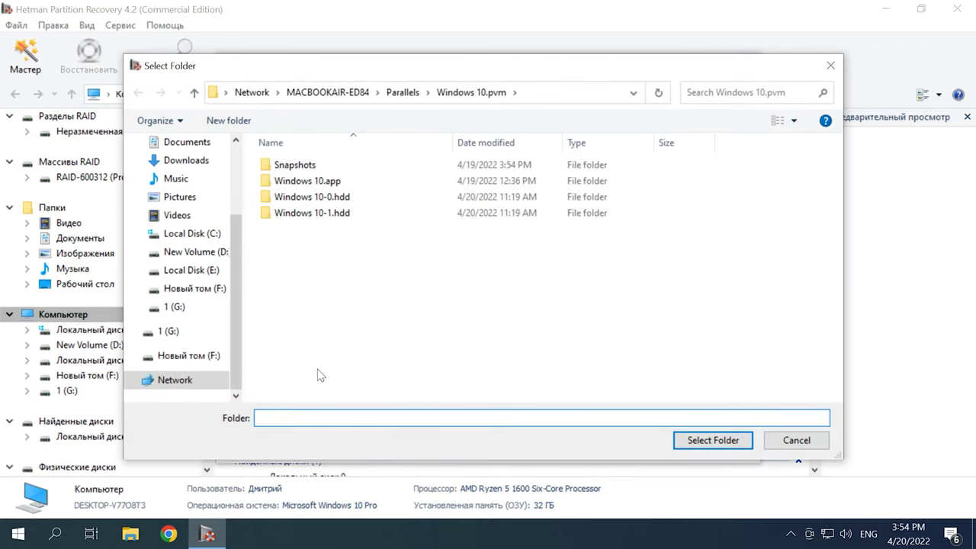
click(153, 387)
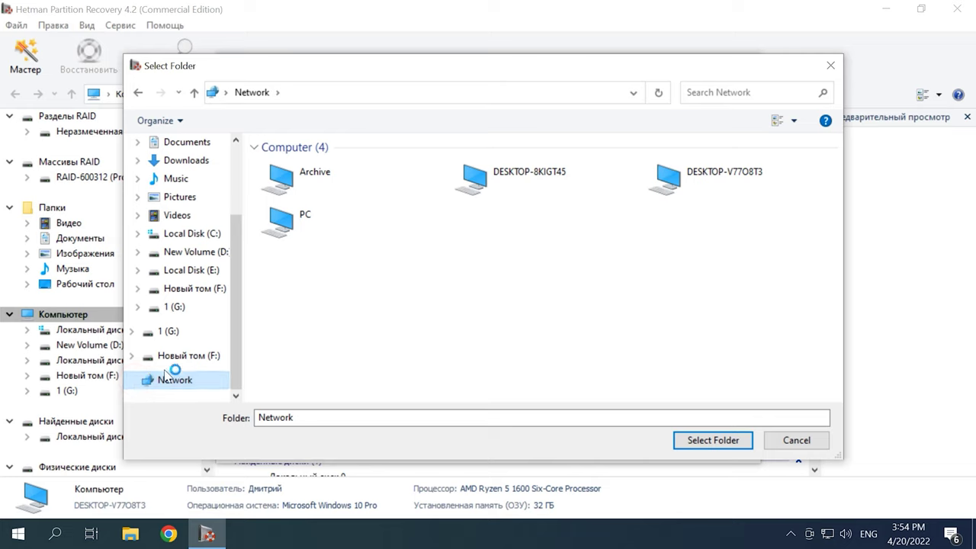
click(425, 279)
- Go to \\MACBOOKAIR-ED84 and open its shared Parallels folder
click(303, 92)
key(ctrl+v)
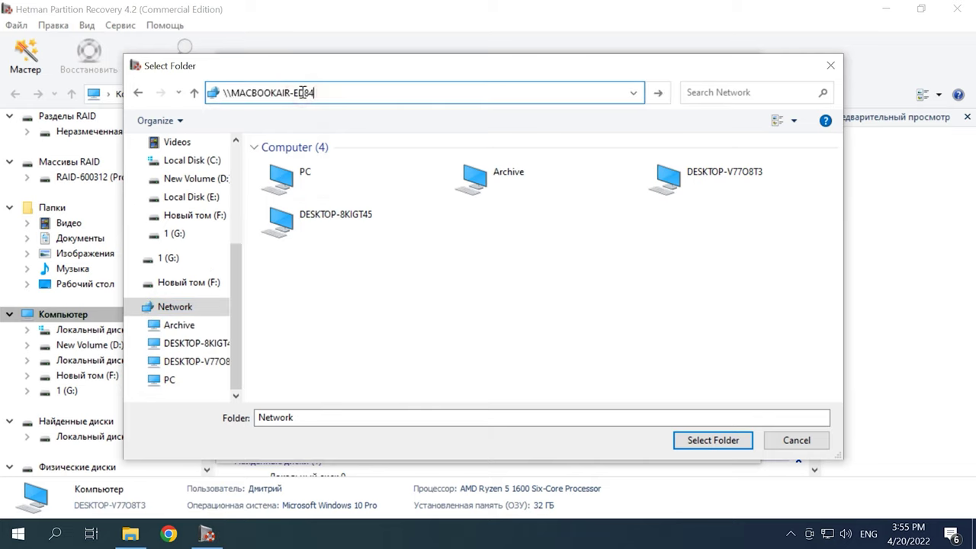
key(Return)
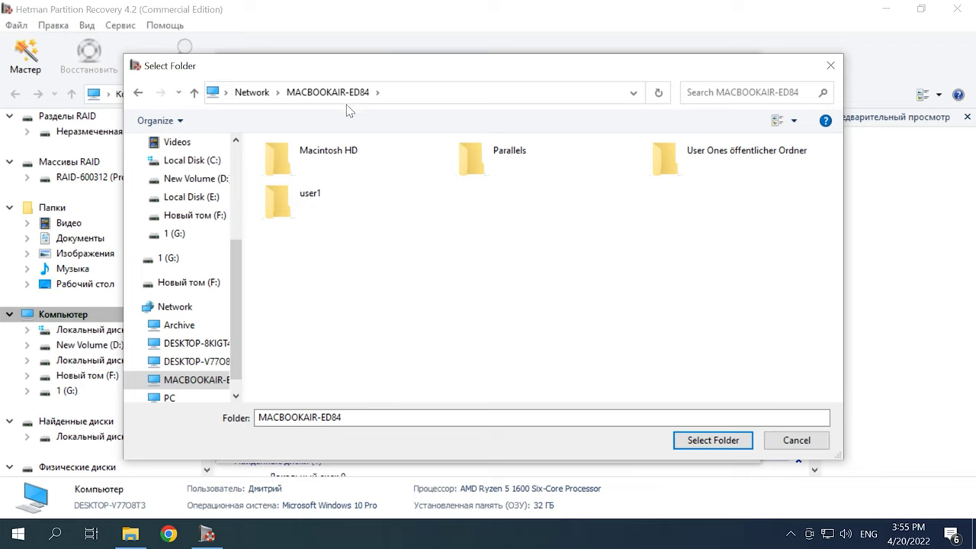
click(400, 97)
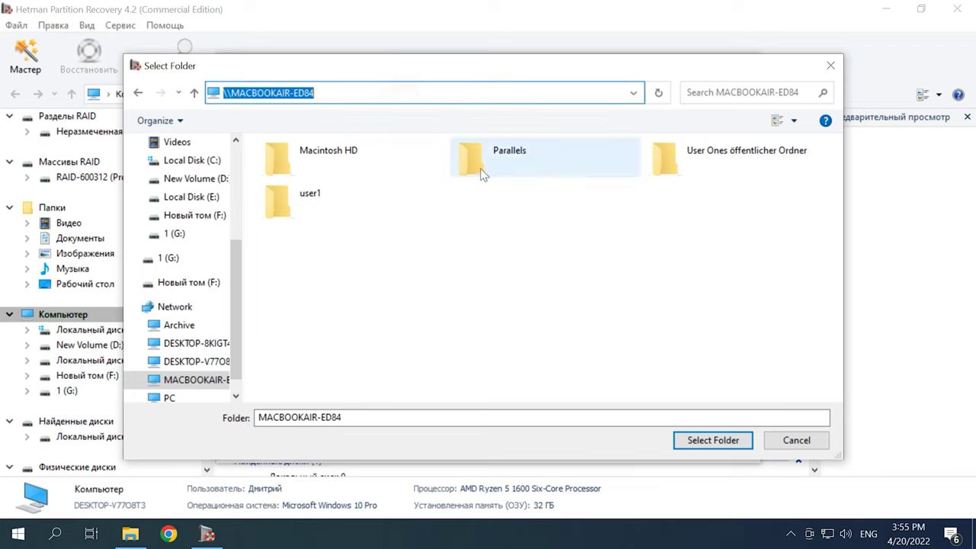
click(504, 163)
double_click(518, 164)
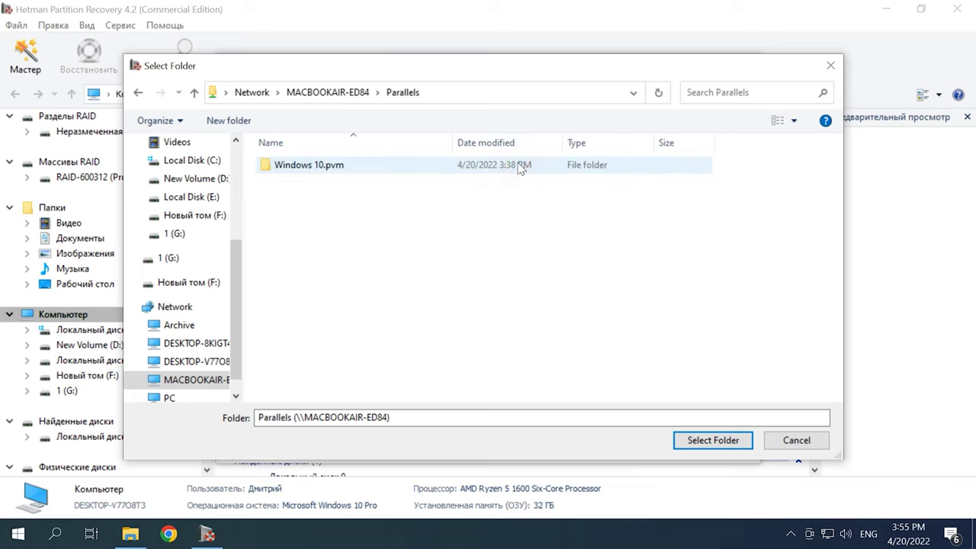
- Choose Windows 10.pvm as the folder to mount and continue to its disk images
click(324, 166)
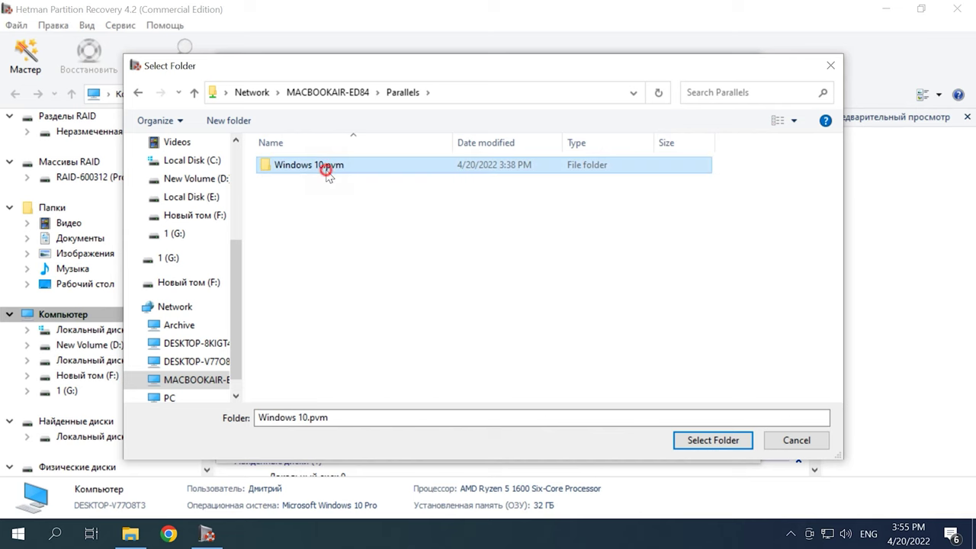
click(715, 440)
click(637, 448)
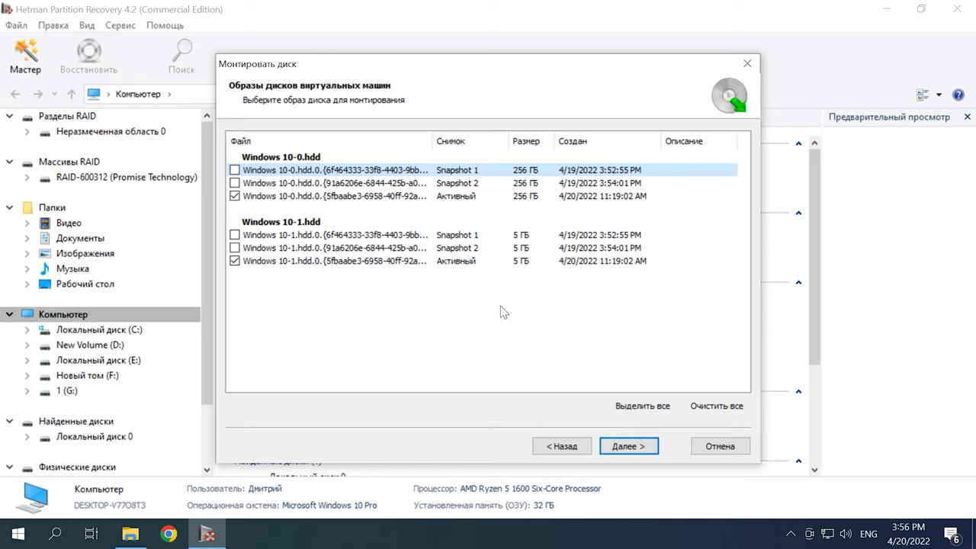
- Mount the checked active disk images and open Local Disk 2 (New Volume) for analysis
click(642, 447)
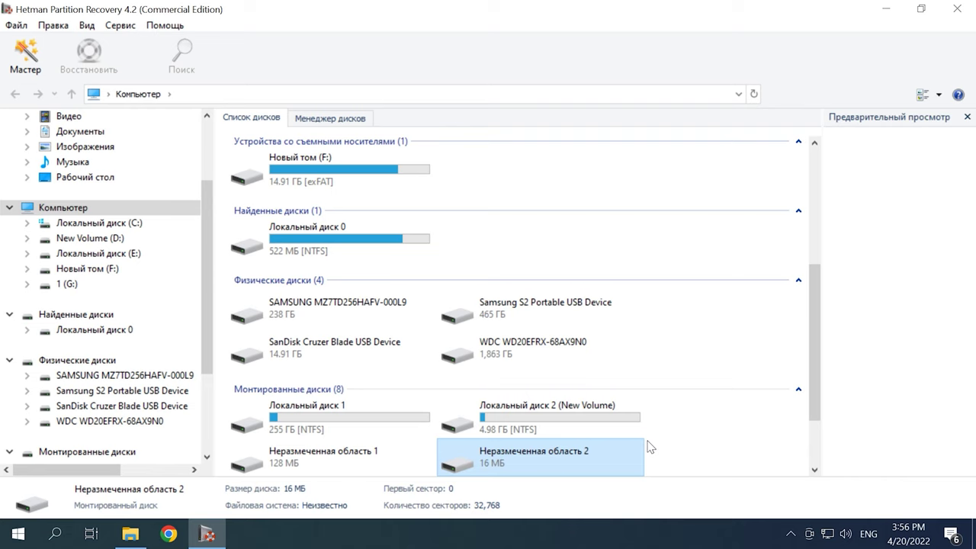
click(562, 416)
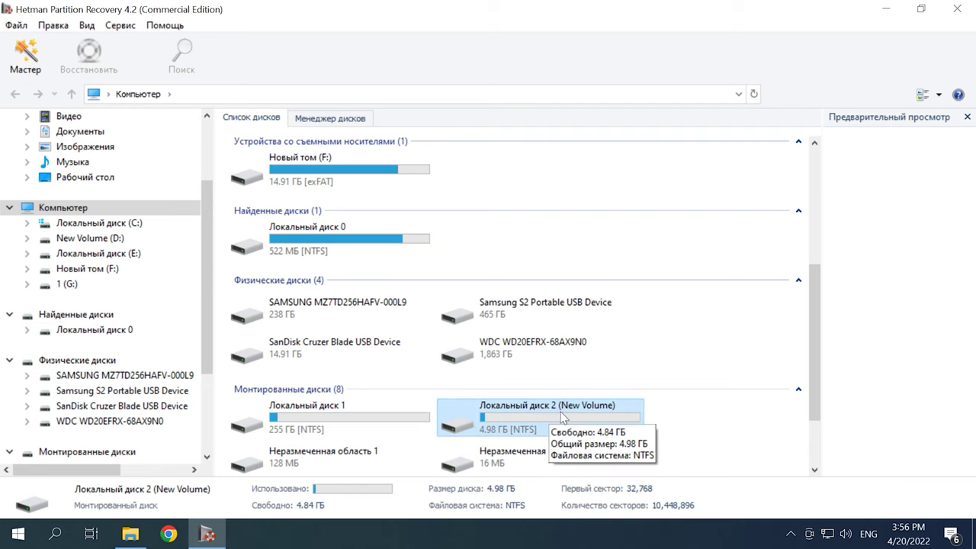
right_click(562, 416)
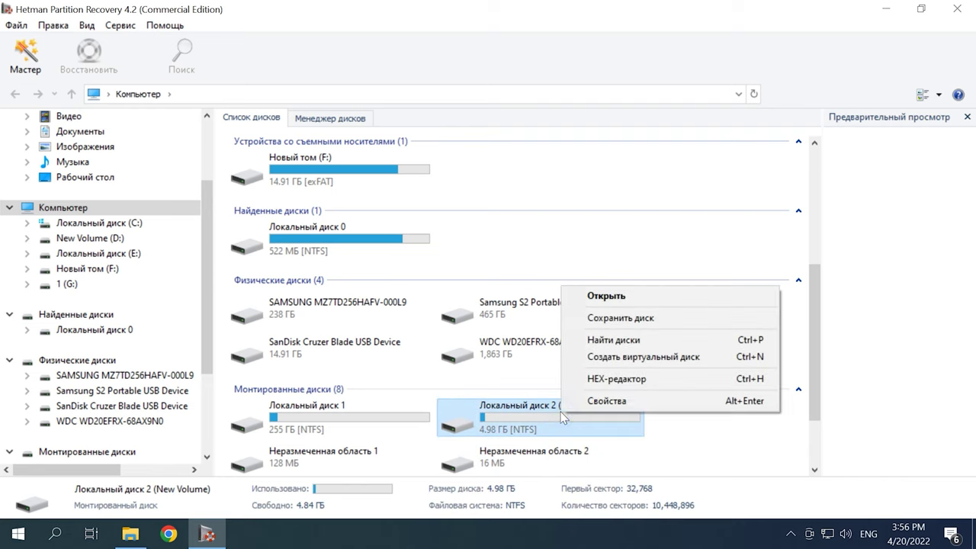
click(606, 297)
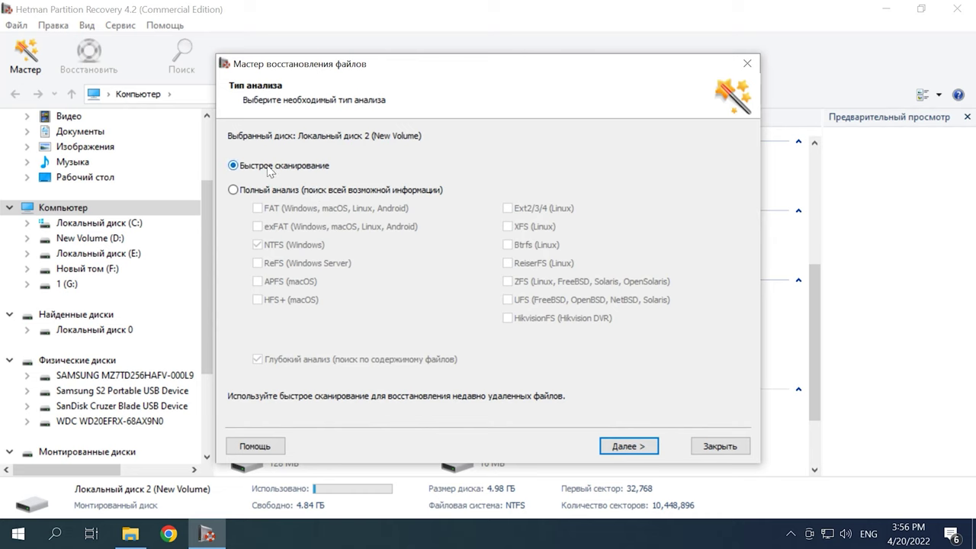
- Run a Quick Scan (Быстрое сканирование) of New Volume and select the data folder
click(252, 190)
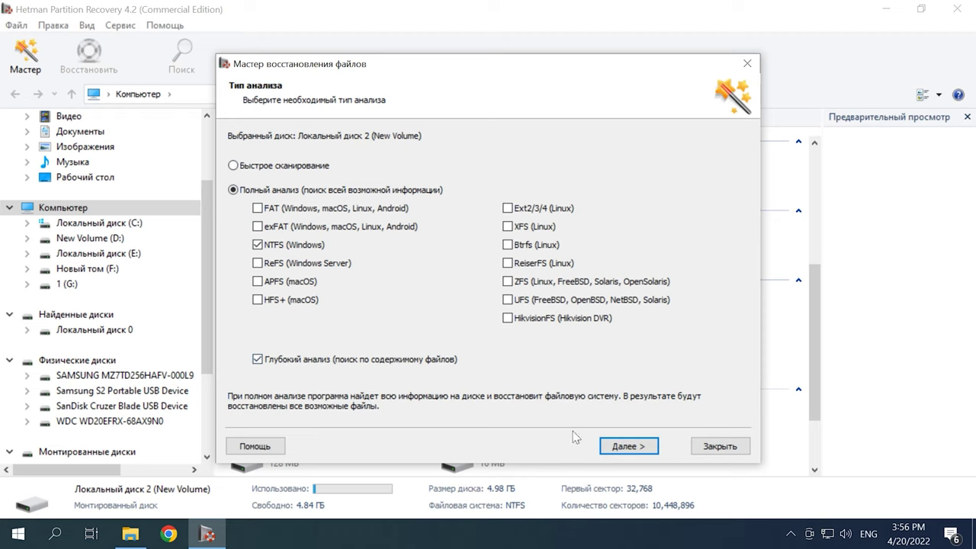
click(233, 165)
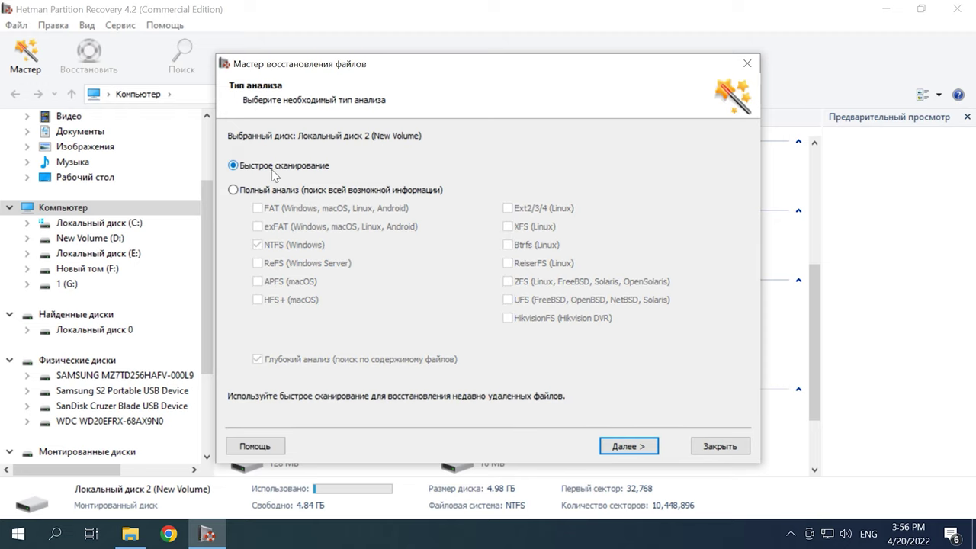
click(638, 453)
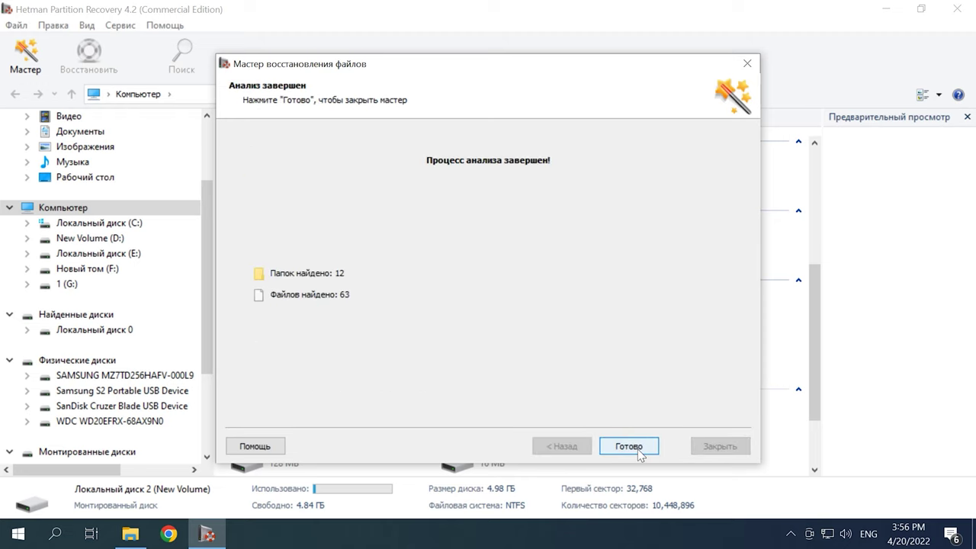
click(639, 454)
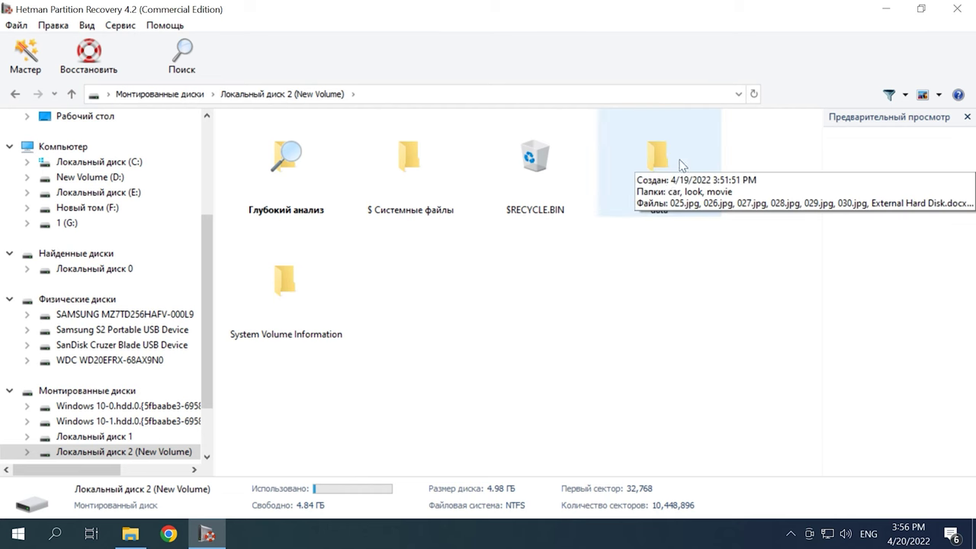
click(668, 190)
- Open the data folder and preview the deleted image 029.jpg
double_click(669, 190)
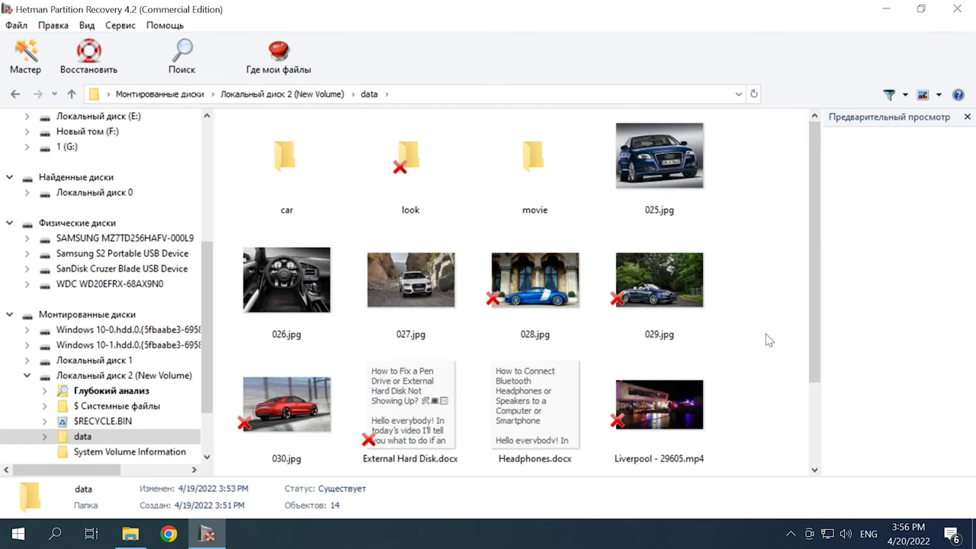
scroll(768, 340, down, 2)
scroll(768, 340, up, 2)
click(676, 285)
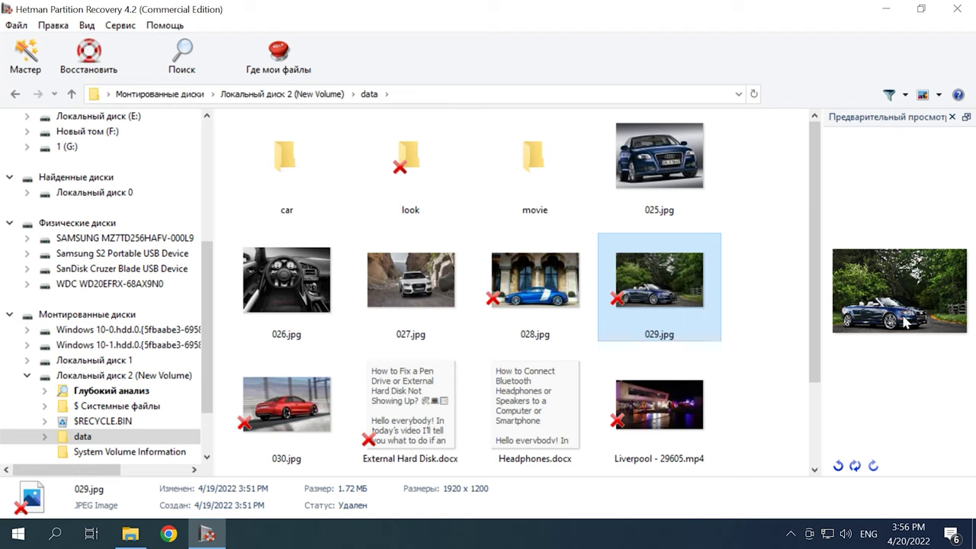
click(182, 59)
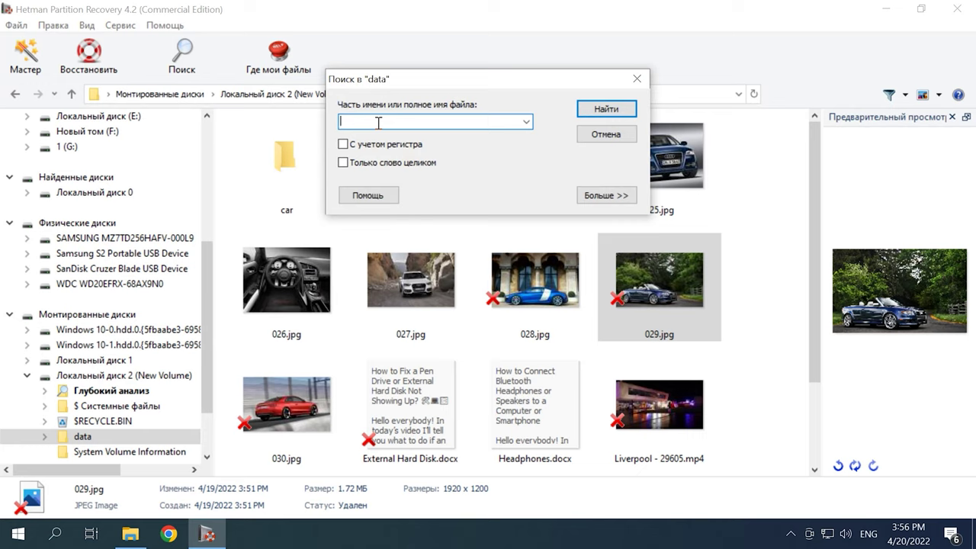
click(636, 79)
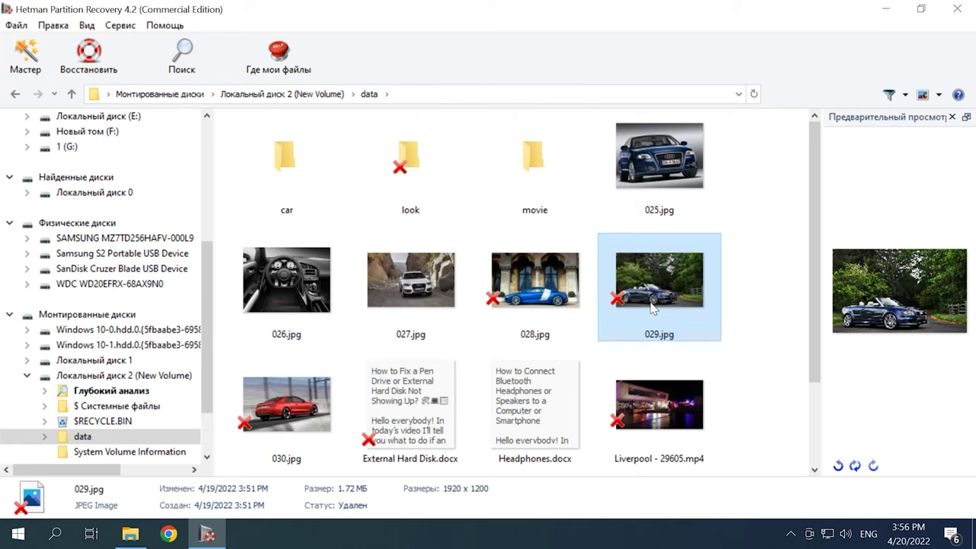
- Select the deleted images 028.jpg and 029.jpg and start their recovery (Восстановить)
click(767, 272)
drag(766, 272, 500, 309)
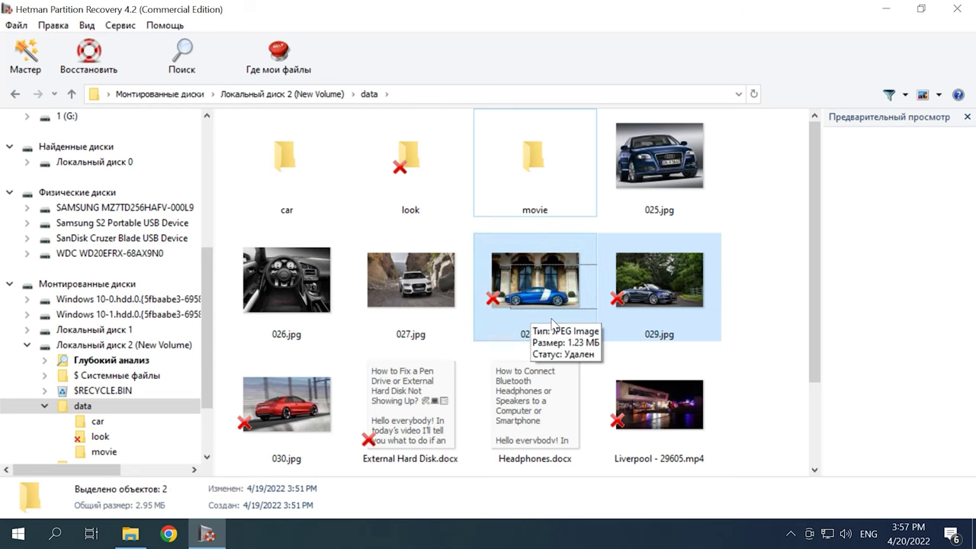
click(89, 61)
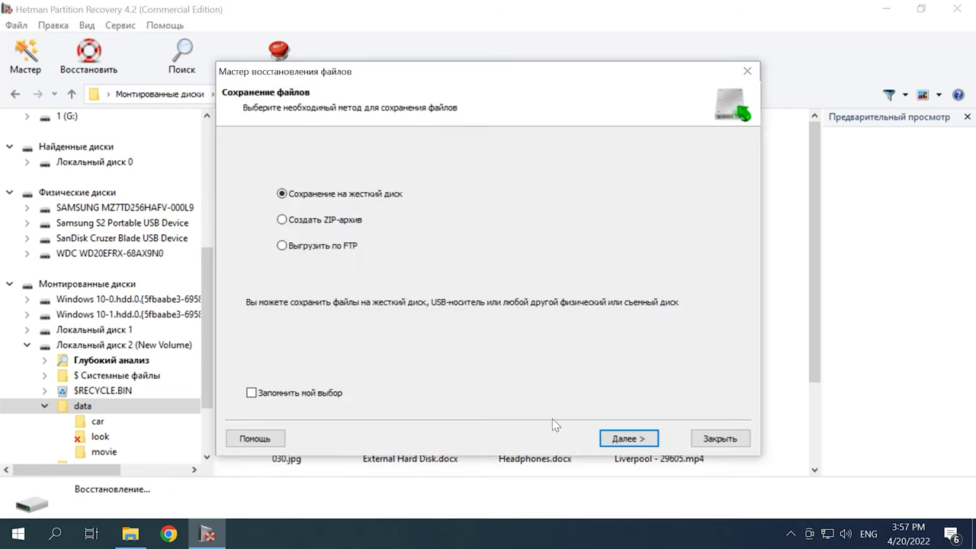
- Save the recovered images to the hard disk at D:\2
click(628, 439)
click(356, 185)
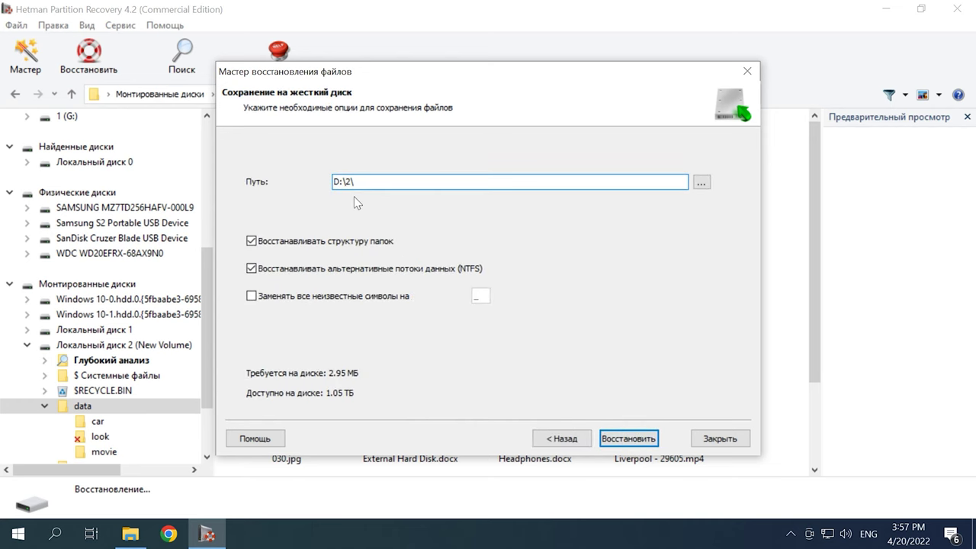
click(637, 439)
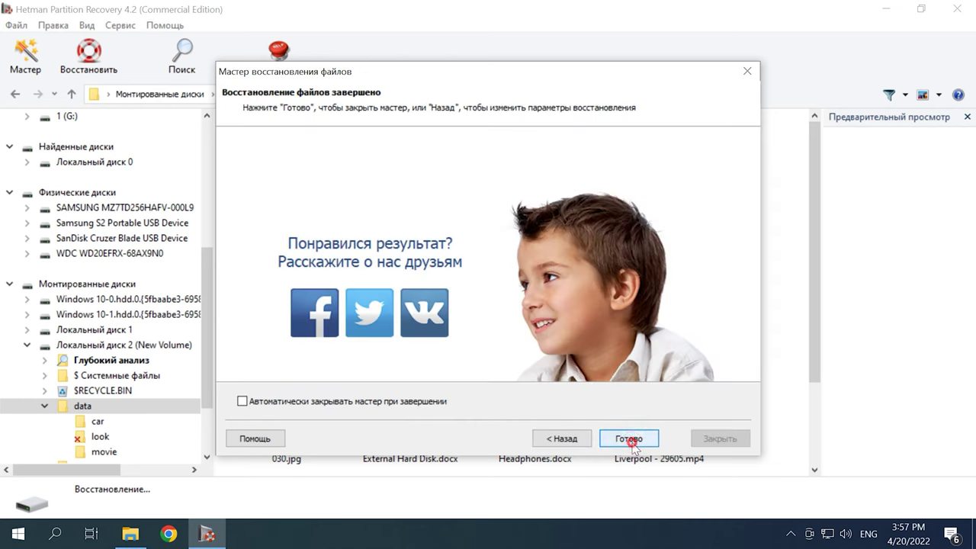
click(630, 441)
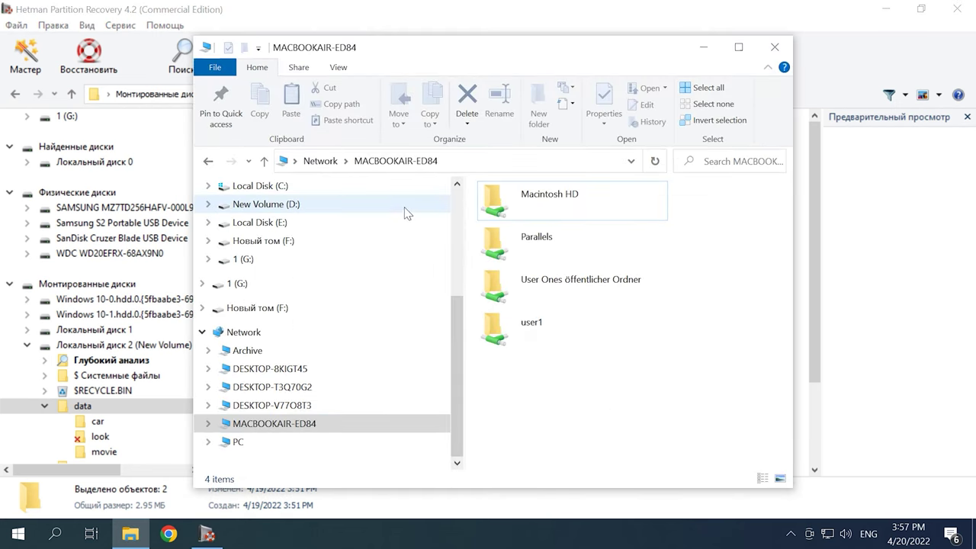
- Open D:\2 in File Explorer and select both recovered images to confirm them
click(271, 222)
click(283, 210)
double_click(497, 226)
drag(667, 299, 534, 245)
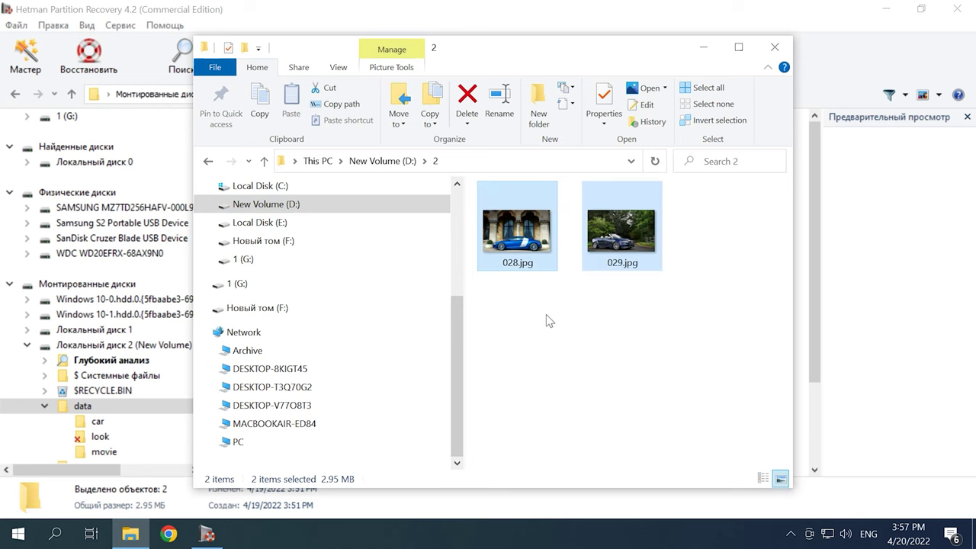